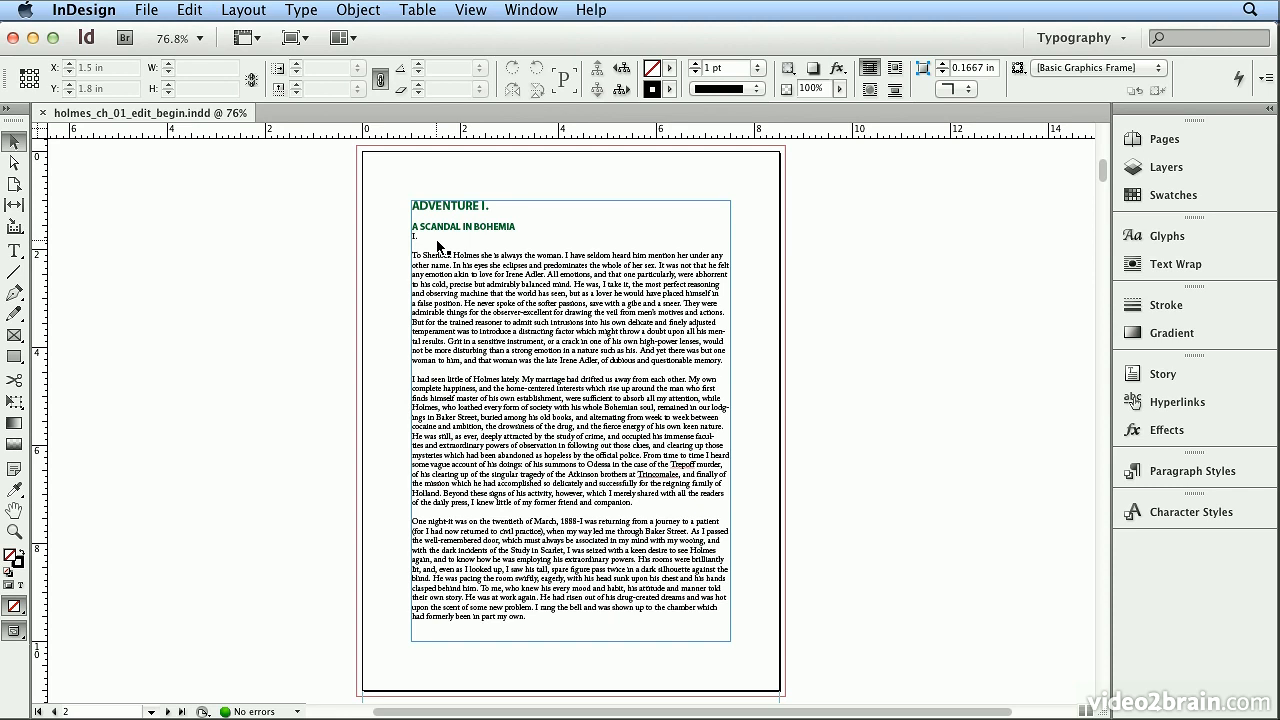
- Apply the Heading 2 paragraph style to the section number "I." below "A Scandal in Bohemia"
double_click(428, 236)
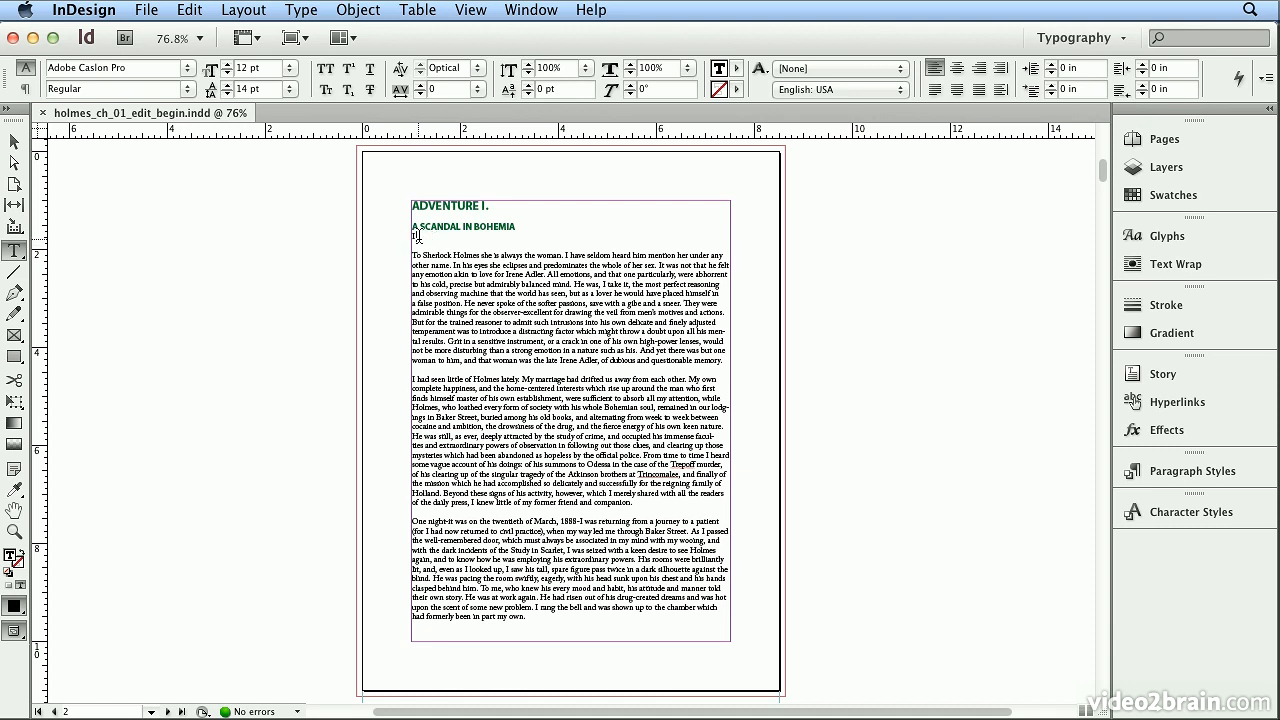
click(1250, 483)
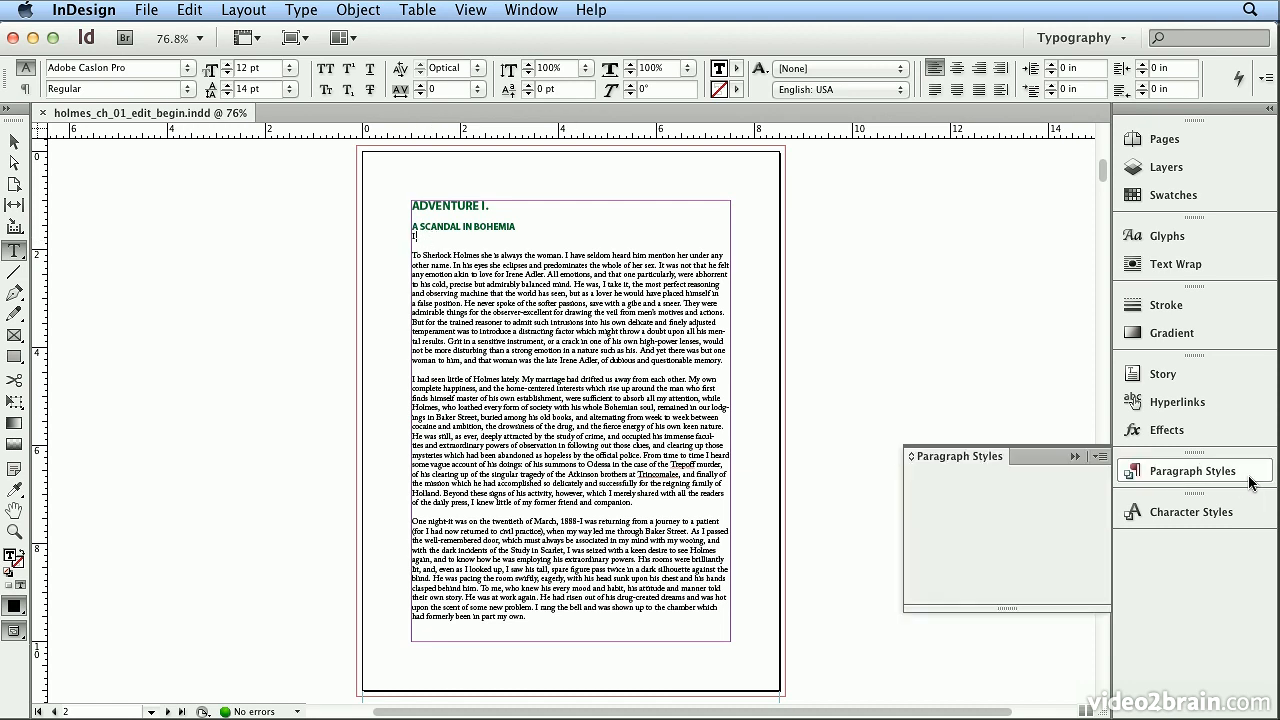
click(1045, 537)
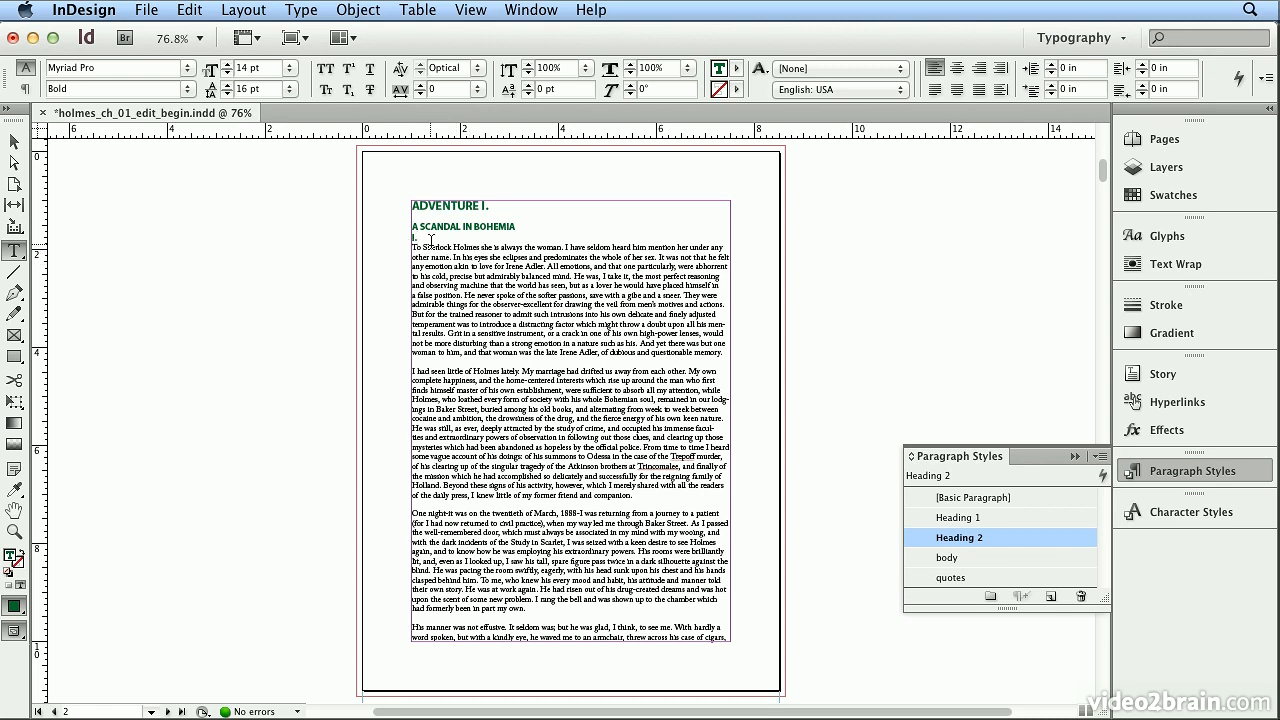
- Edit the Heading 1 paragraph style of the "Adventure I." title so that its alignment is Center
click(429, 205)
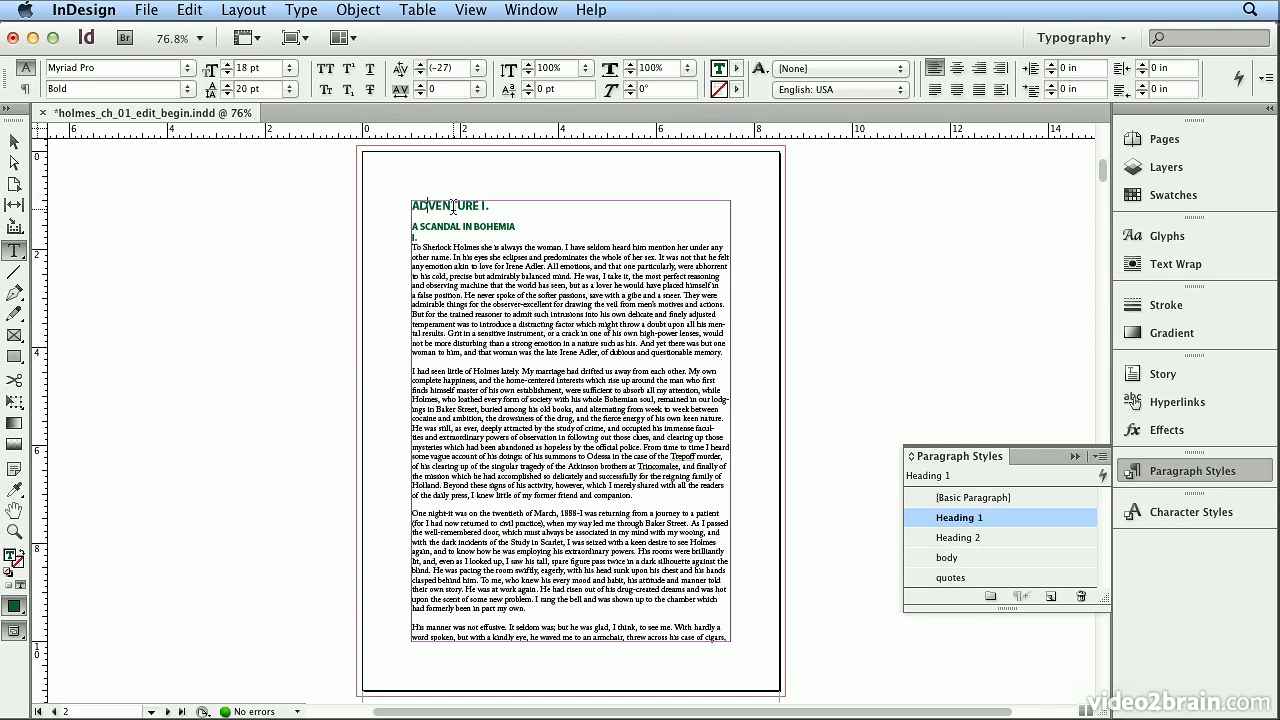
double_click(1008, 519)
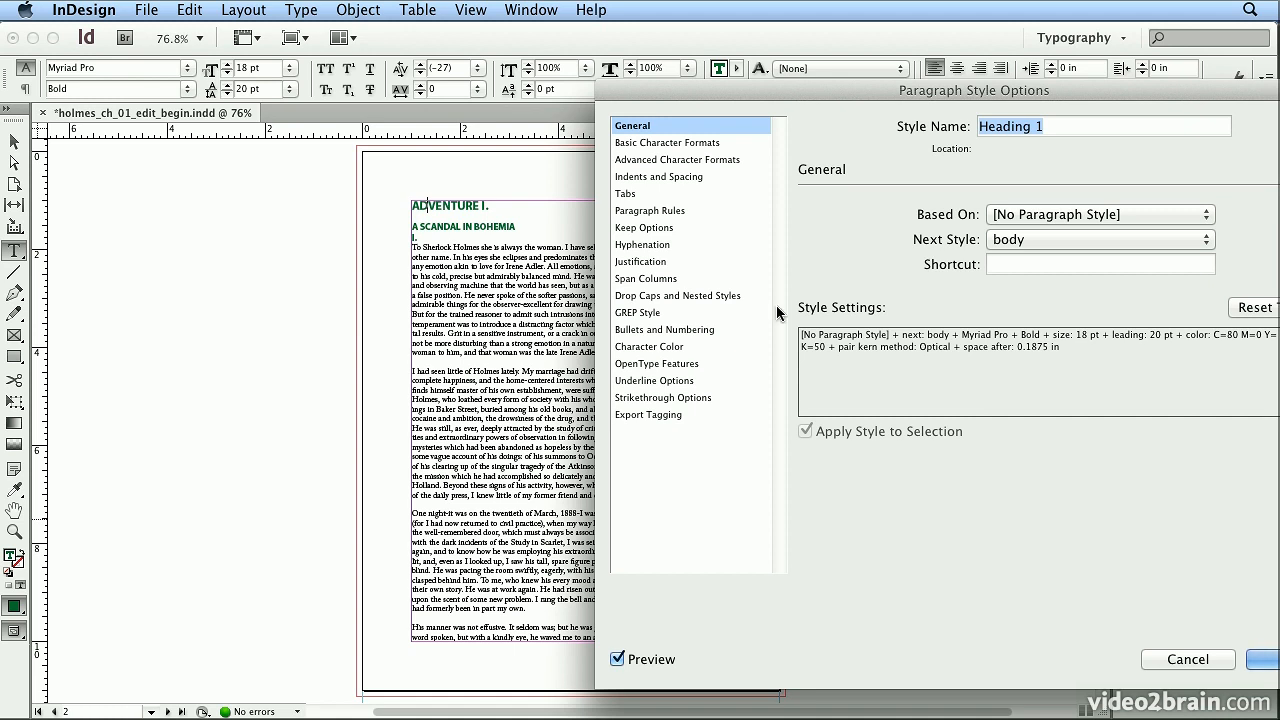
click(690, 176)
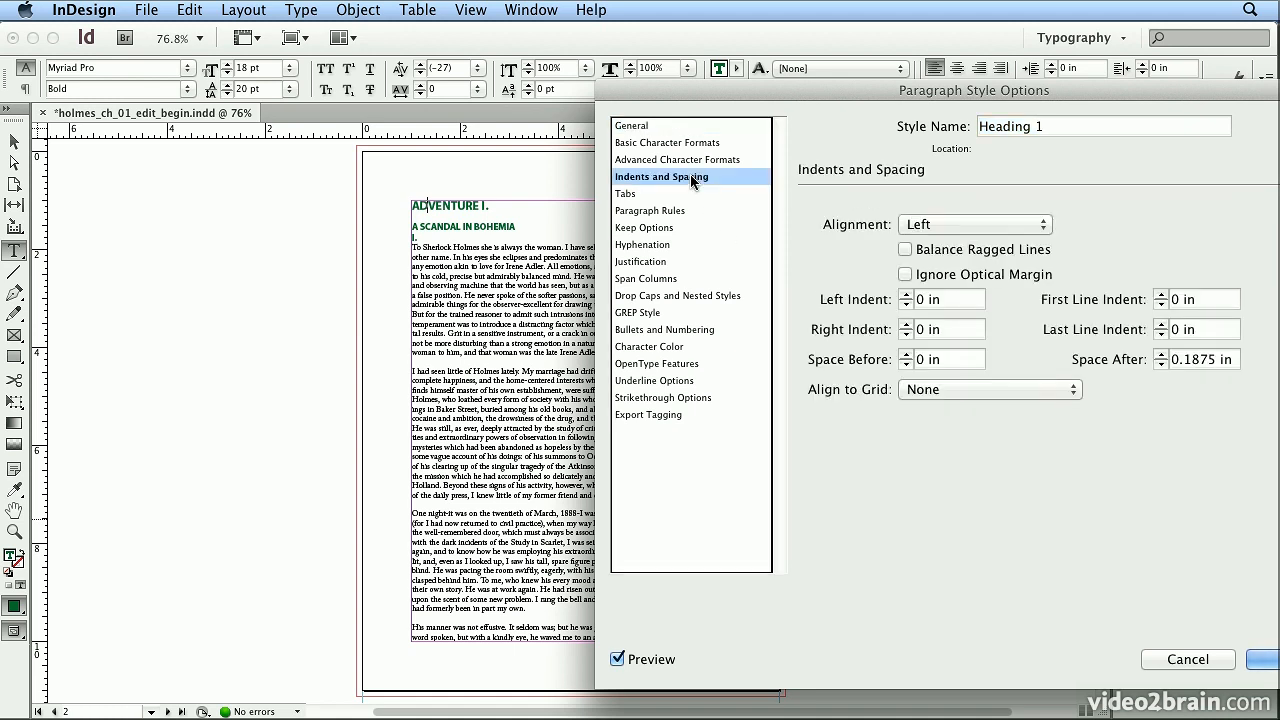
click(915, 223)
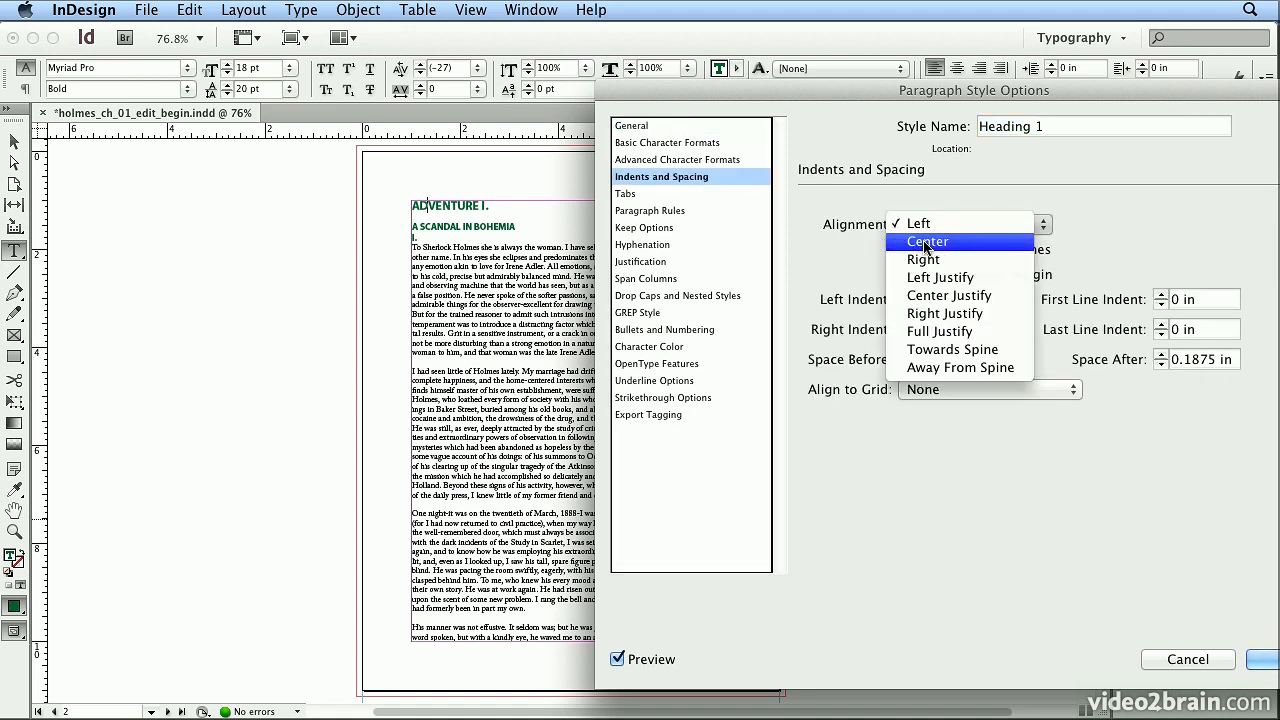
click(926, 241)
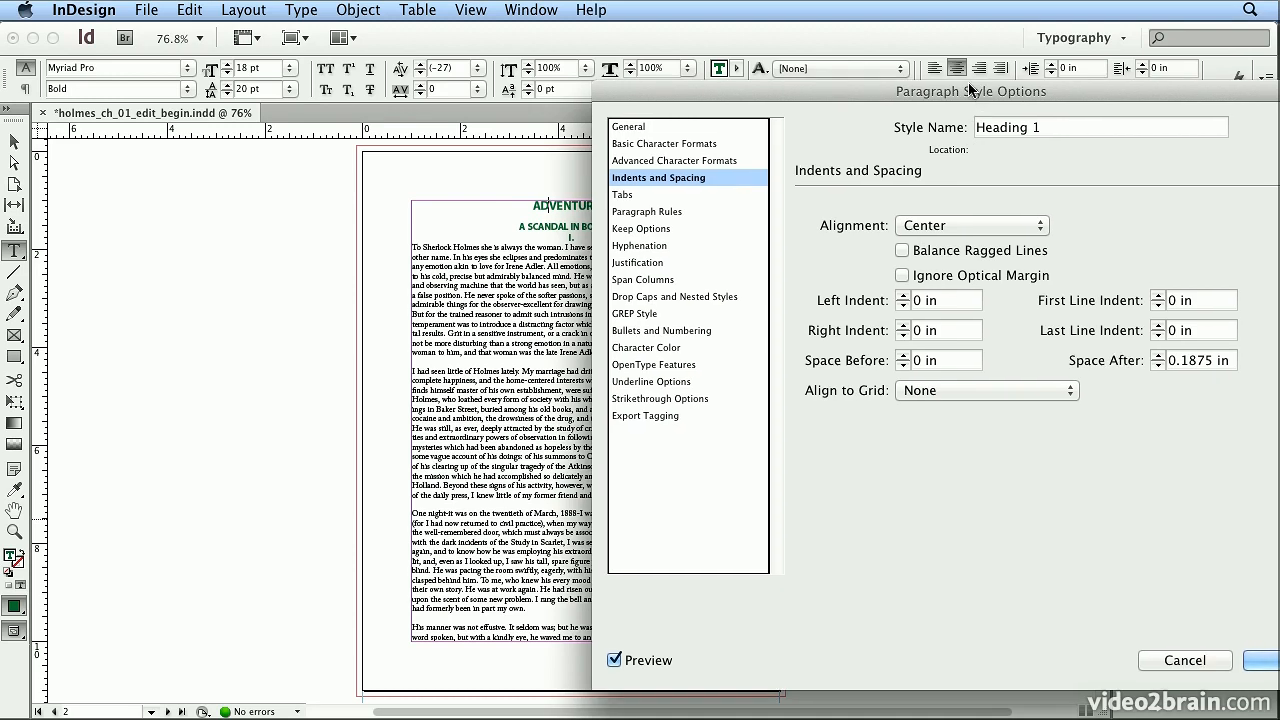
drag(971, 88, 850, 97)
click(1180, 668)
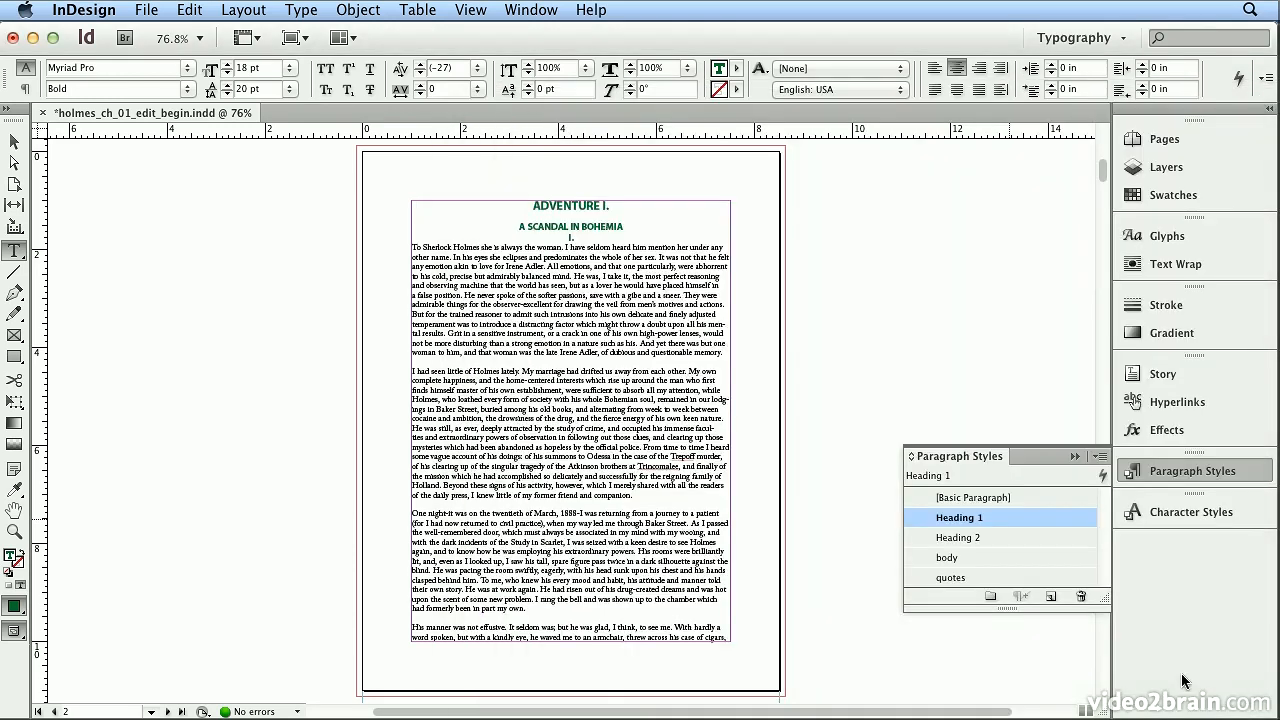
- Edit the quotes paragraph style used by the italic dialogue on page 3, setting its left indent to 0.25 in
scroll(768, 476, down, 8)
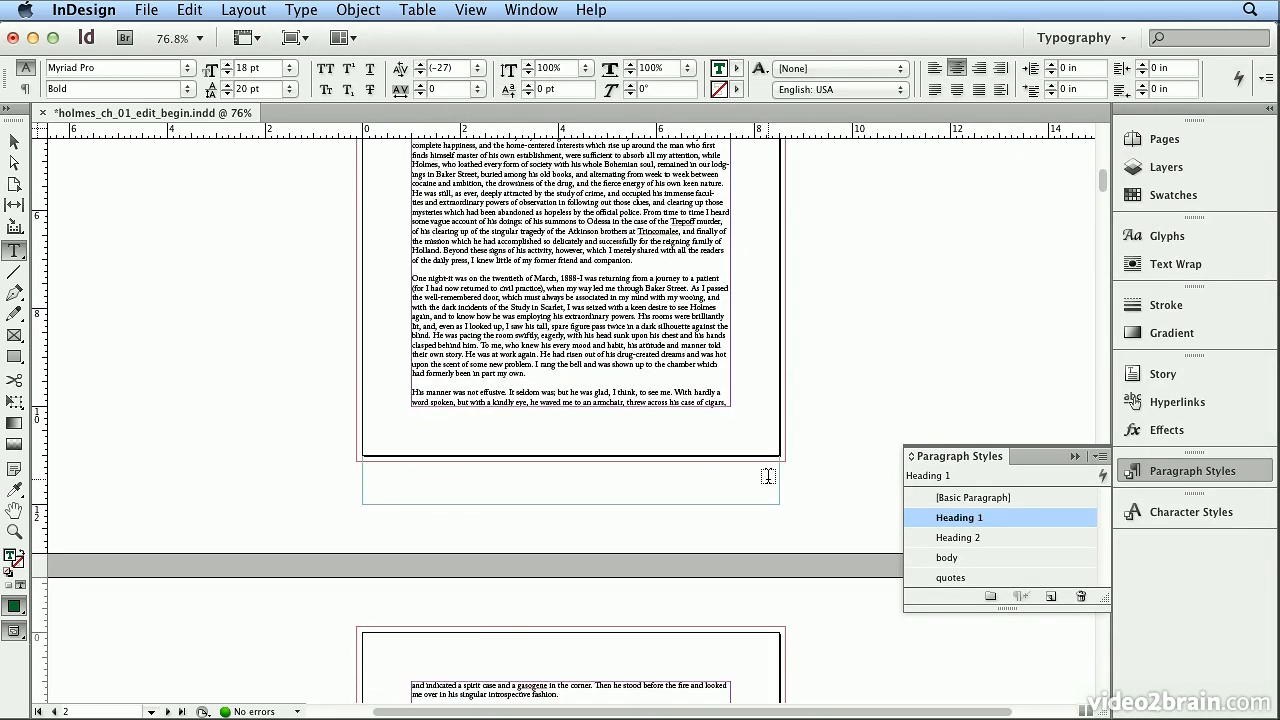
scroll(768, 476, down, 6)
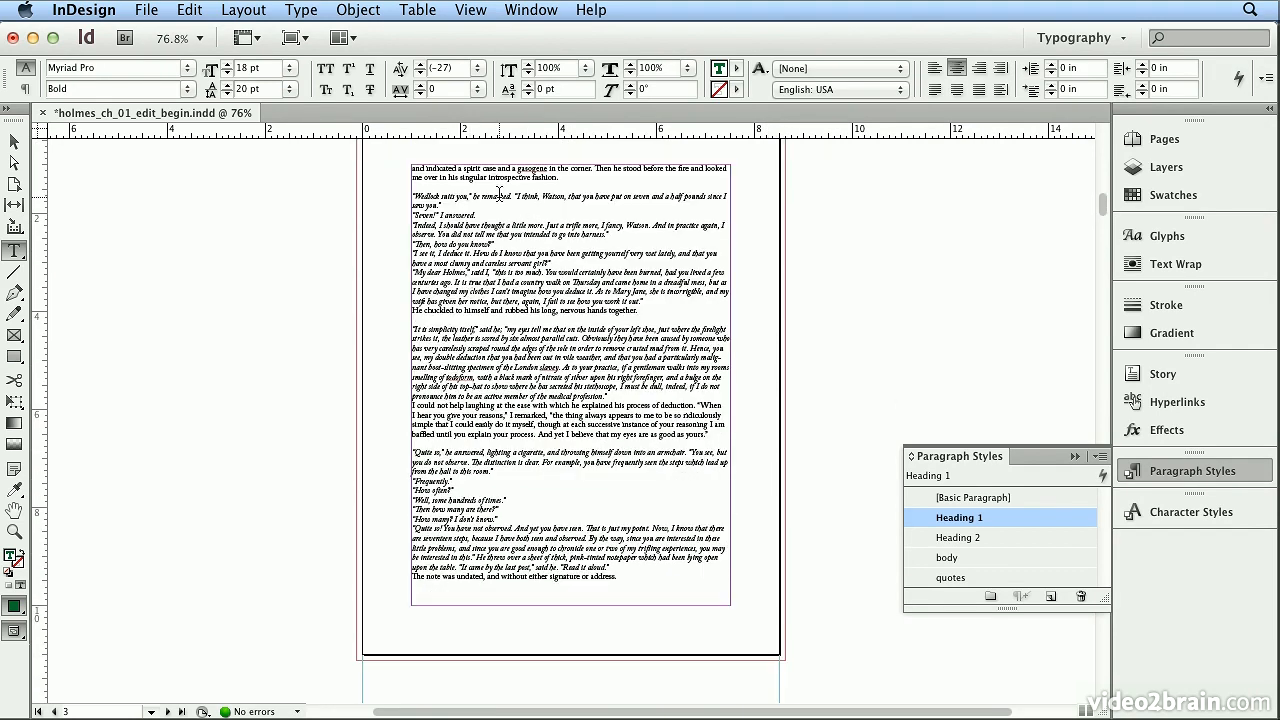
click(1085, 577)
drag(1104, 600, 1097, 652)
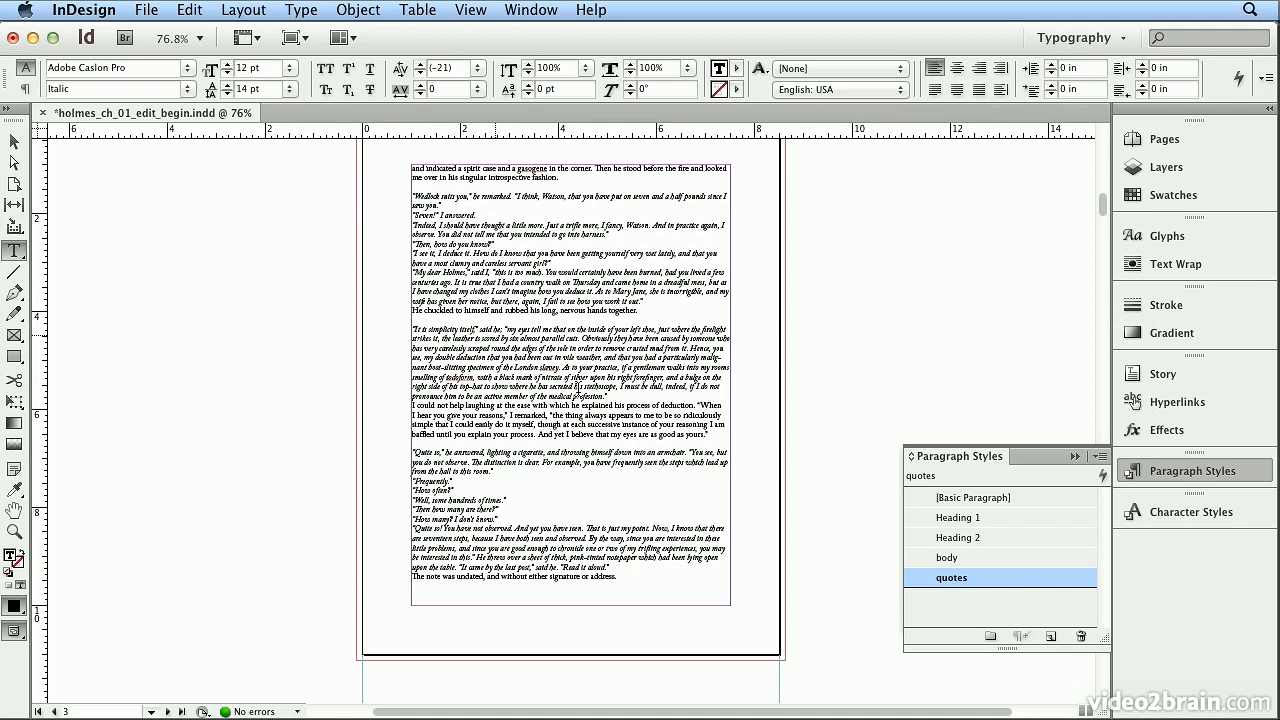
double_click(1013, 580)
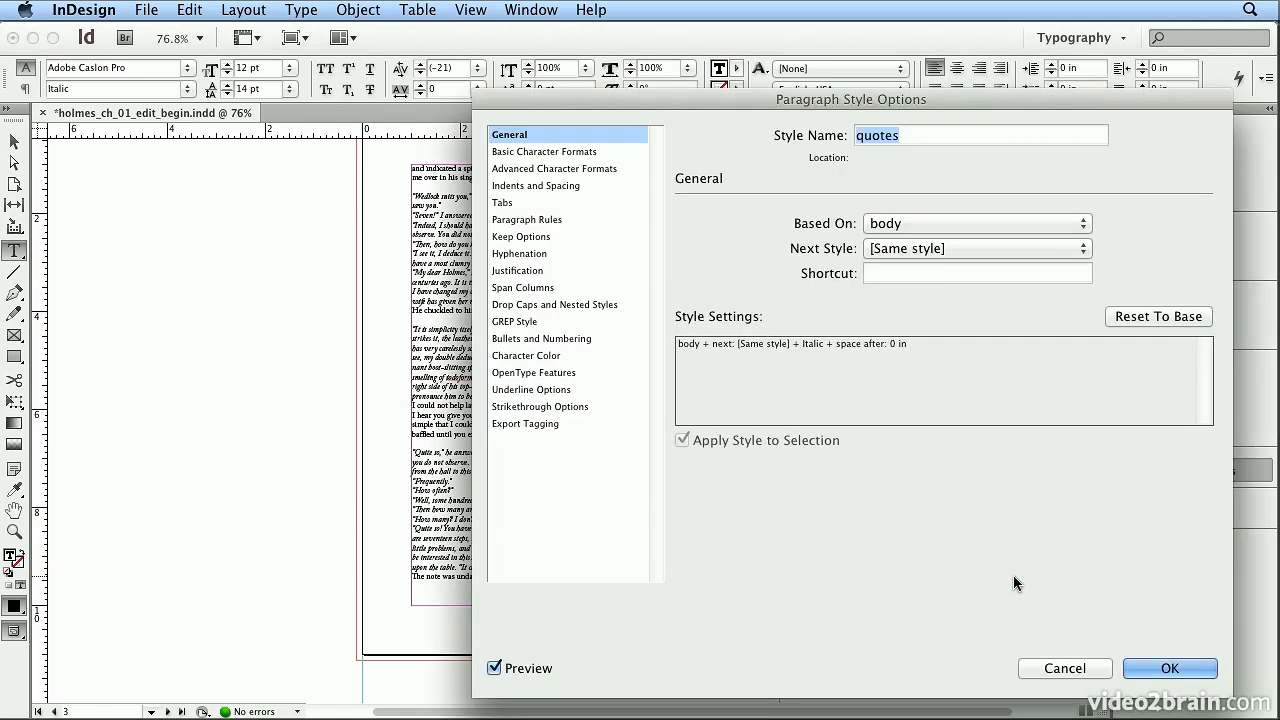
click(588, 186)
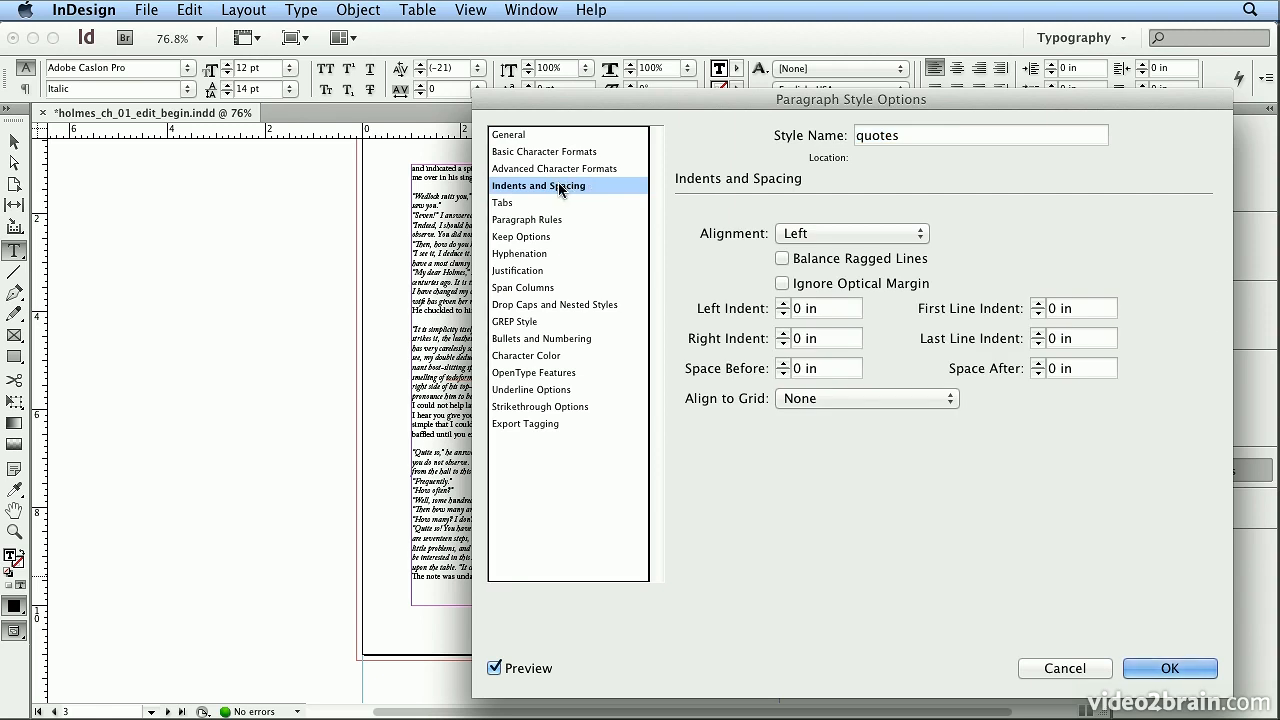
click(830, 314)
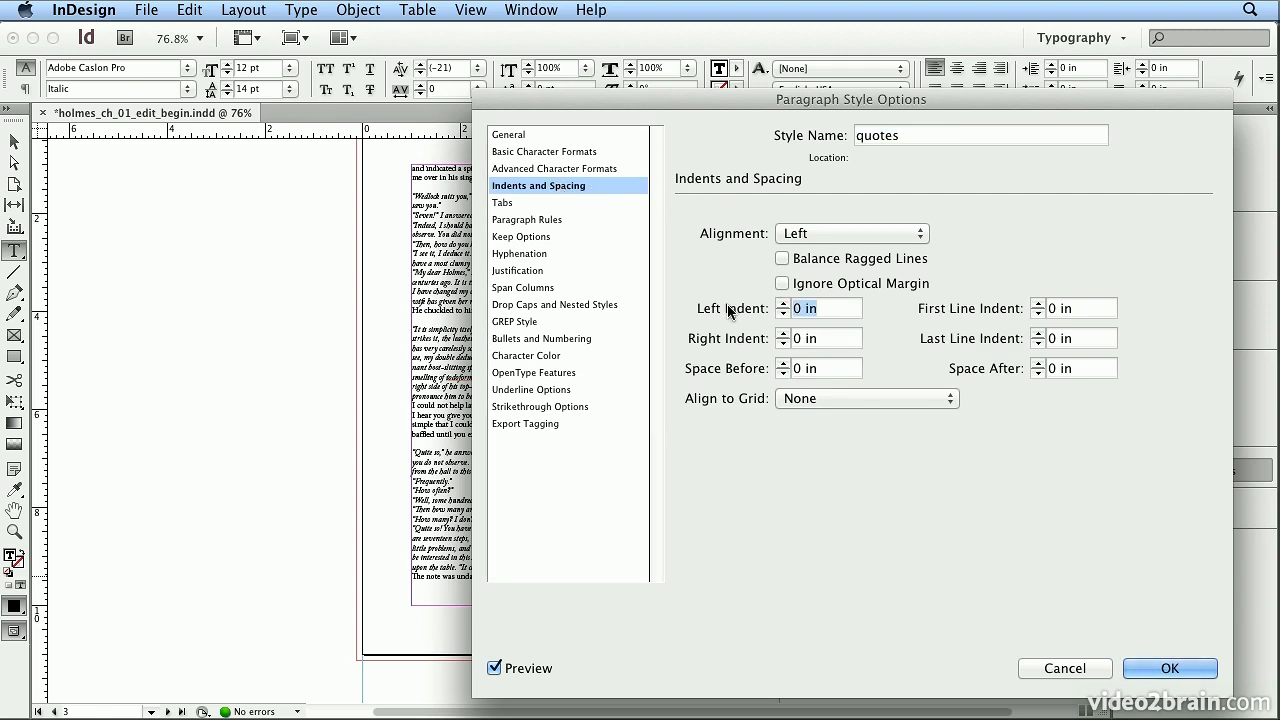
text(.25)
key(Tab)
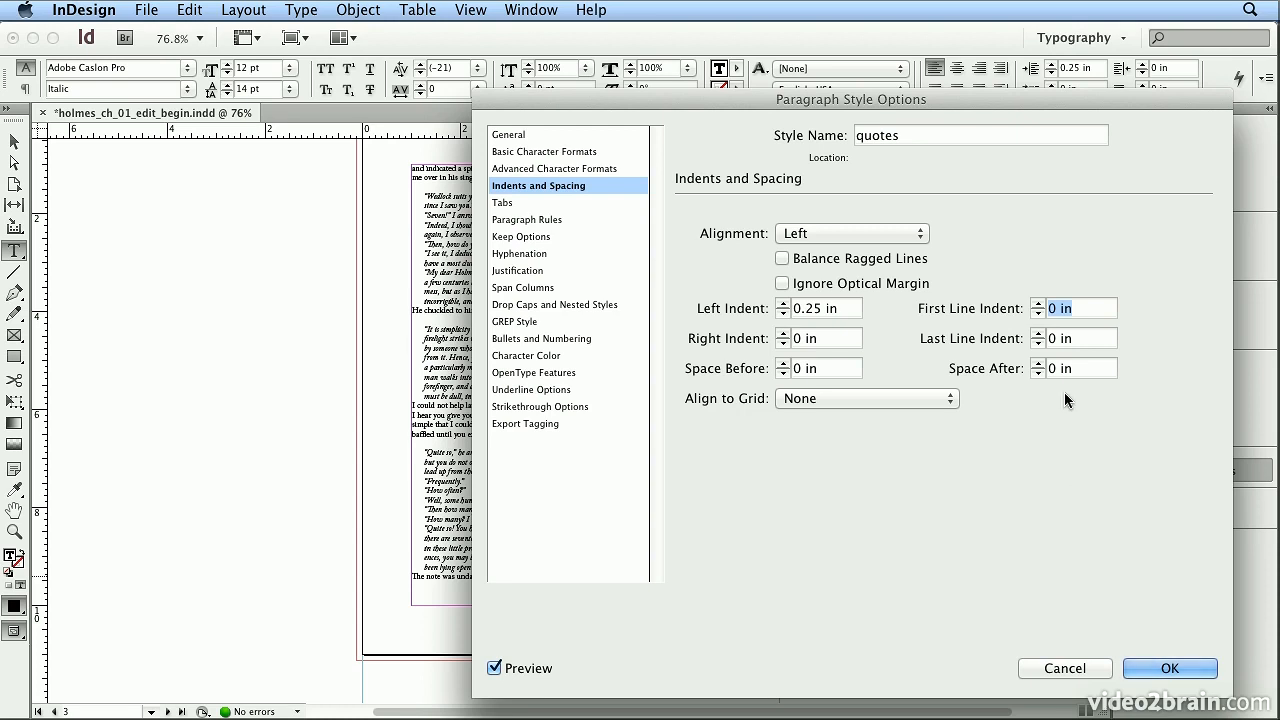
- Set the quotes style's space after to 0.125 in and accept the style changes
click(1038, 364)
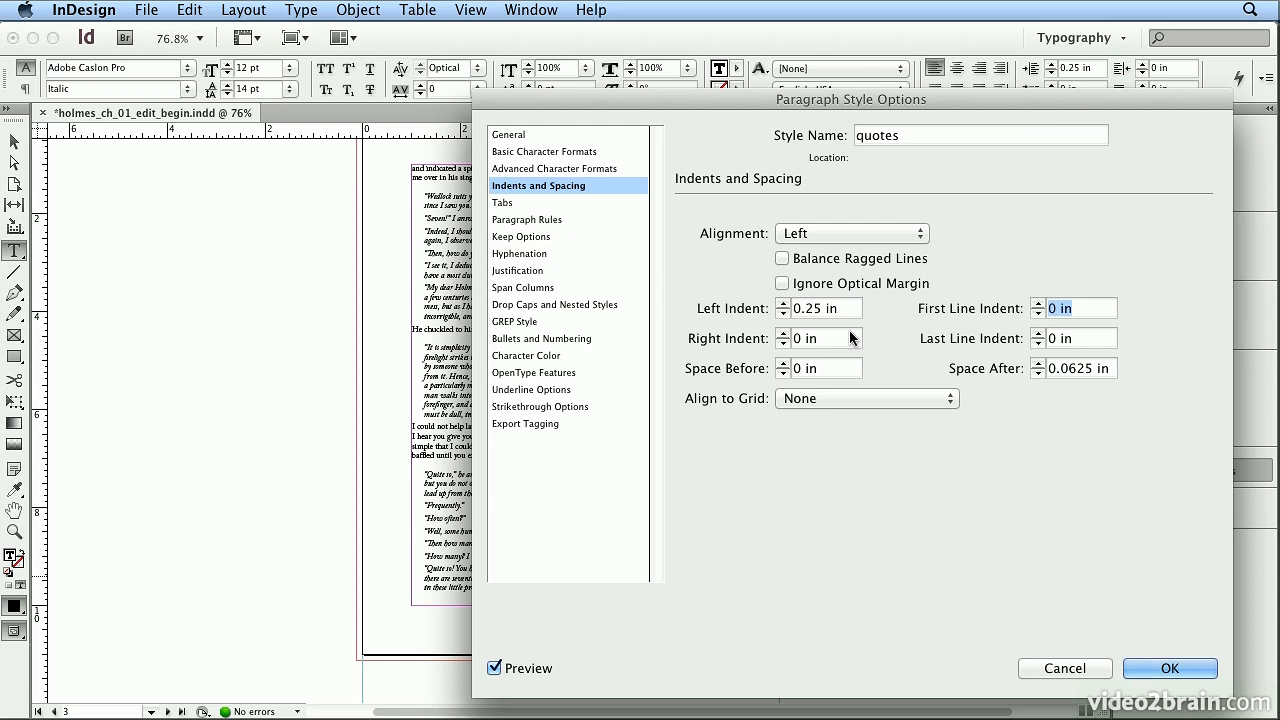
click(1040, 364)
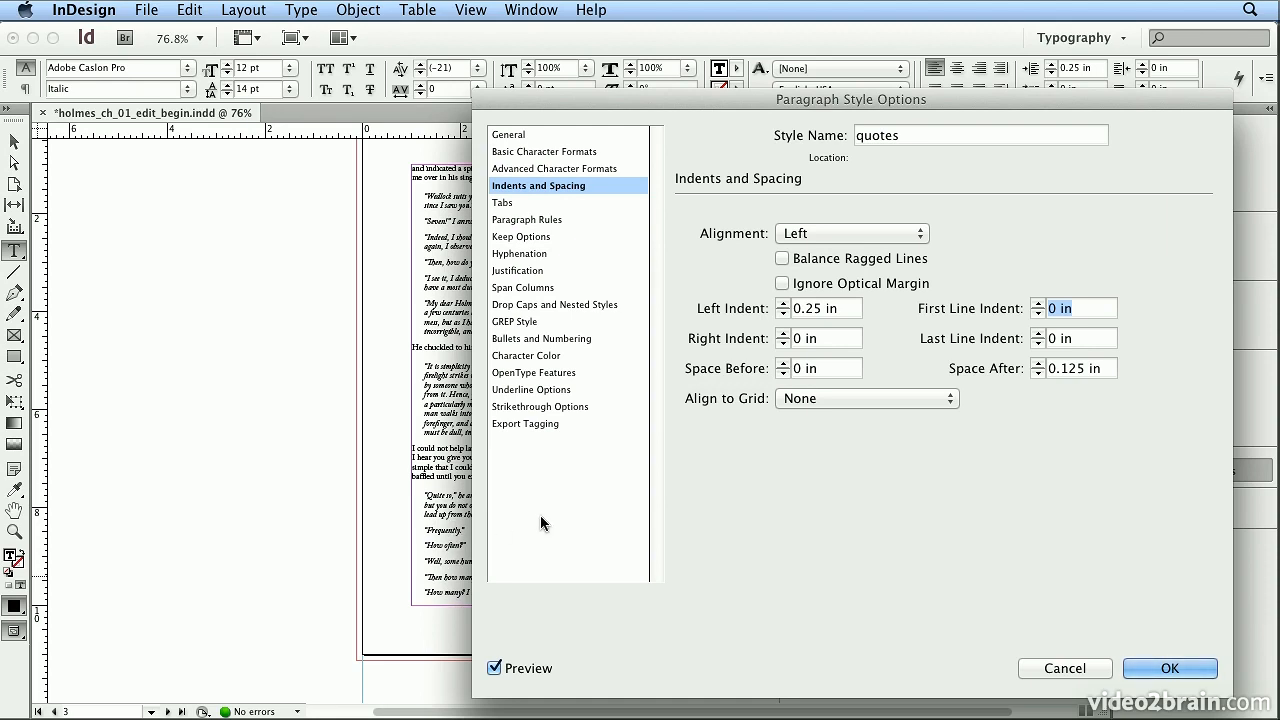
click(1182, 670)
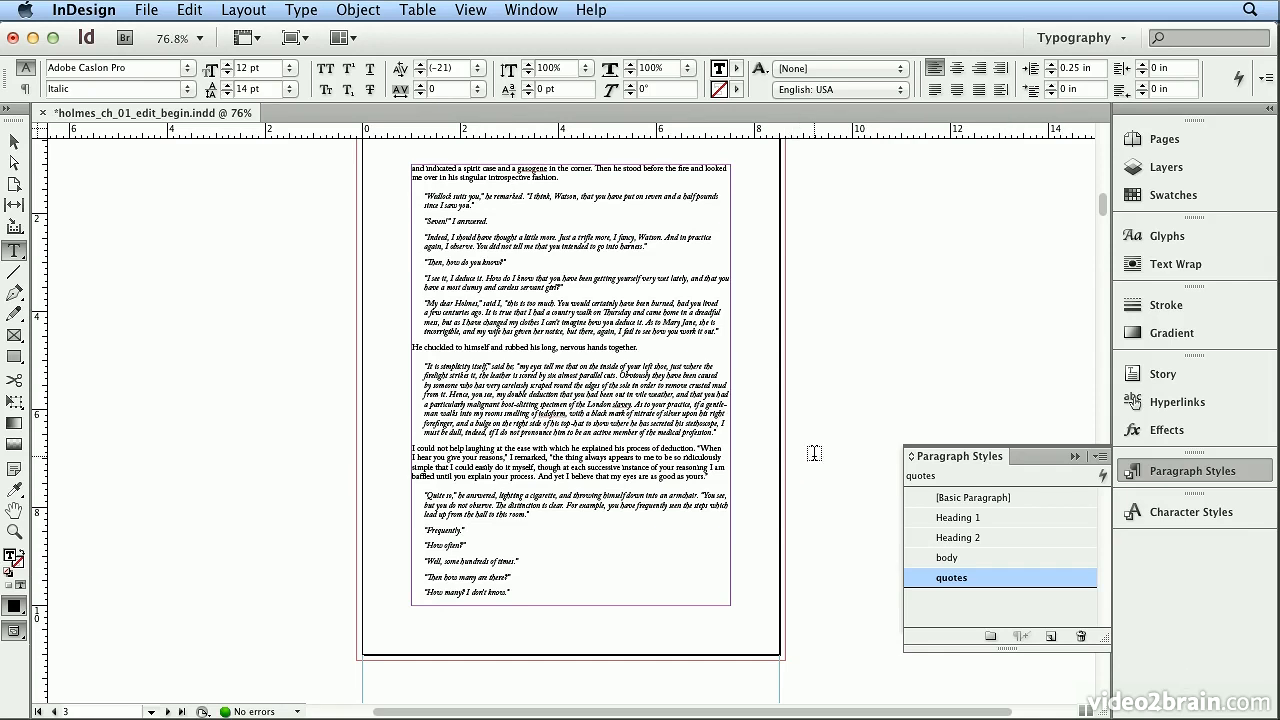
- Check which styles the body and dialogue paragraphs use, and review the formatting through the following pages up to section III on page 14
click(494, 347)
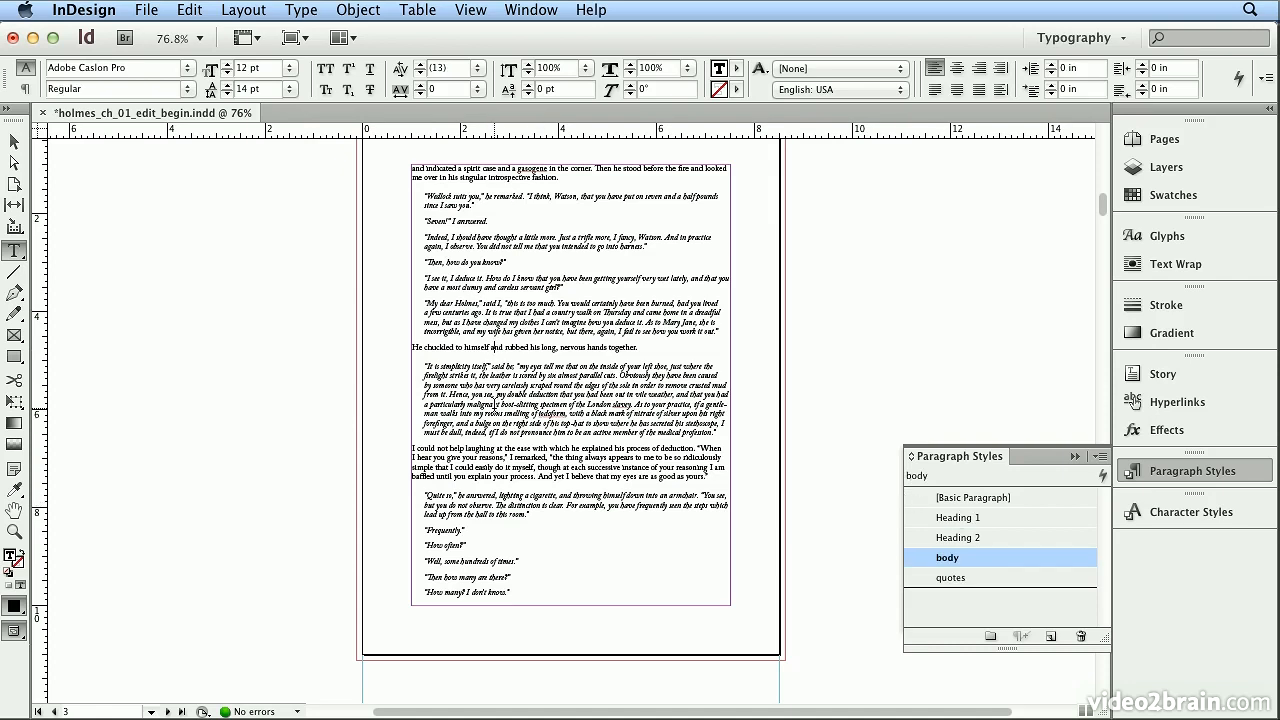
click(448, 374)
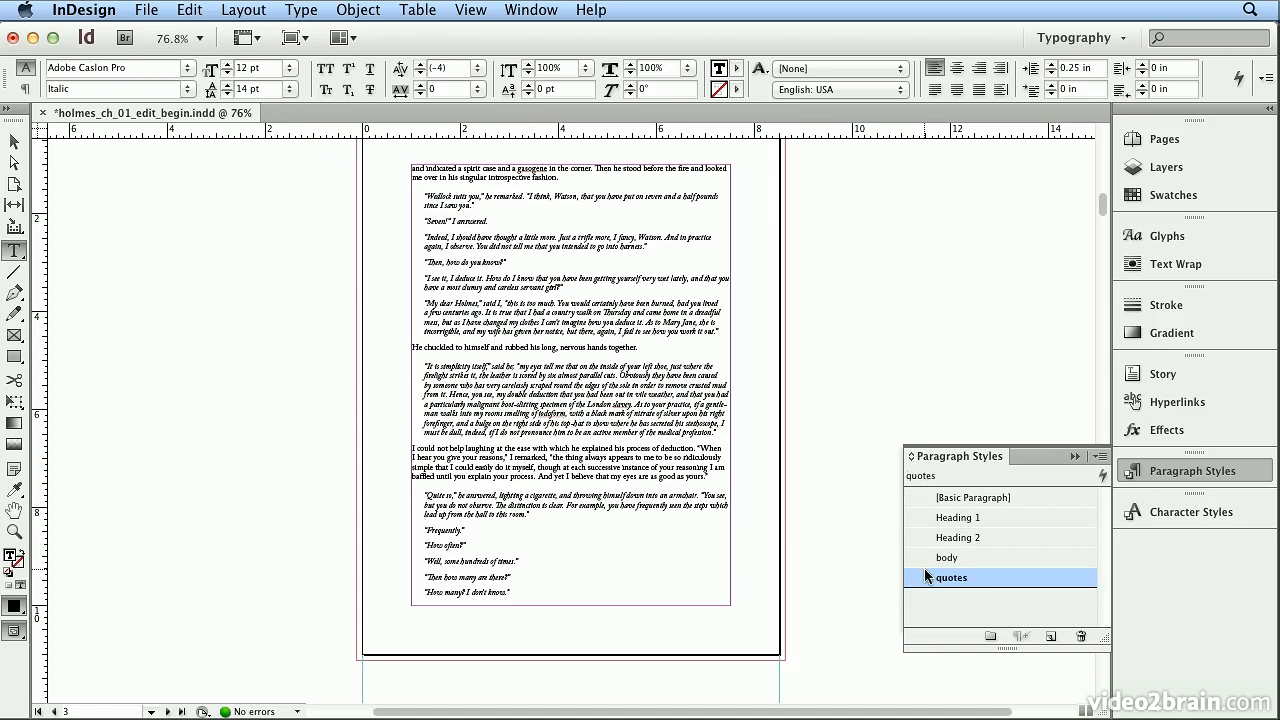
scroll(607, 480, down, 8)
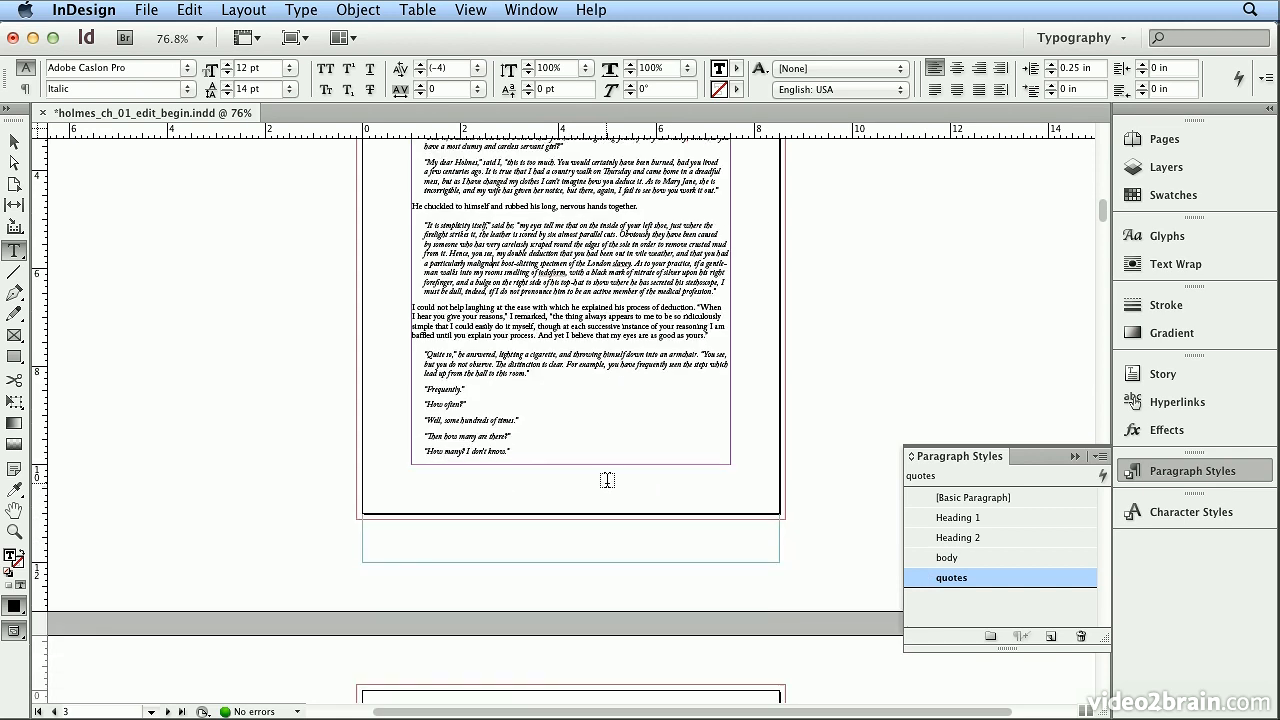
scroll(607, 480, down, 3)
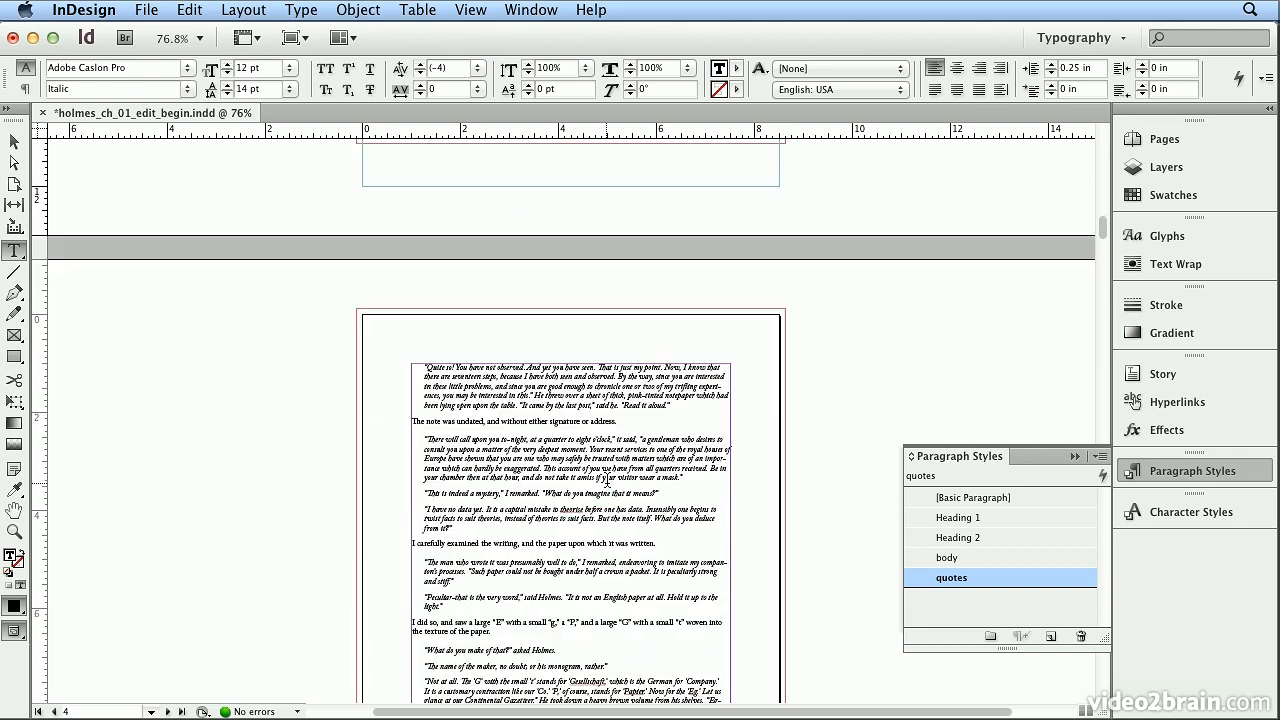
scroll(607, 480, down, 5)
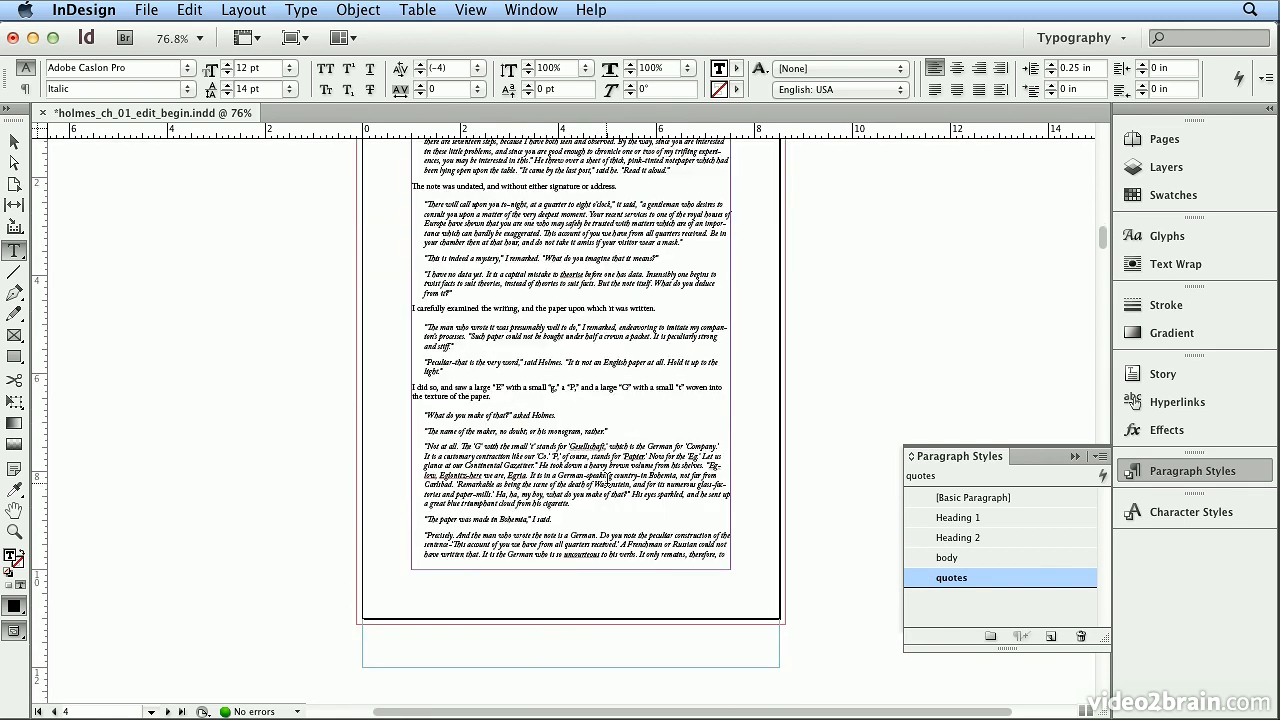
scroll(607, 478, down, 12)
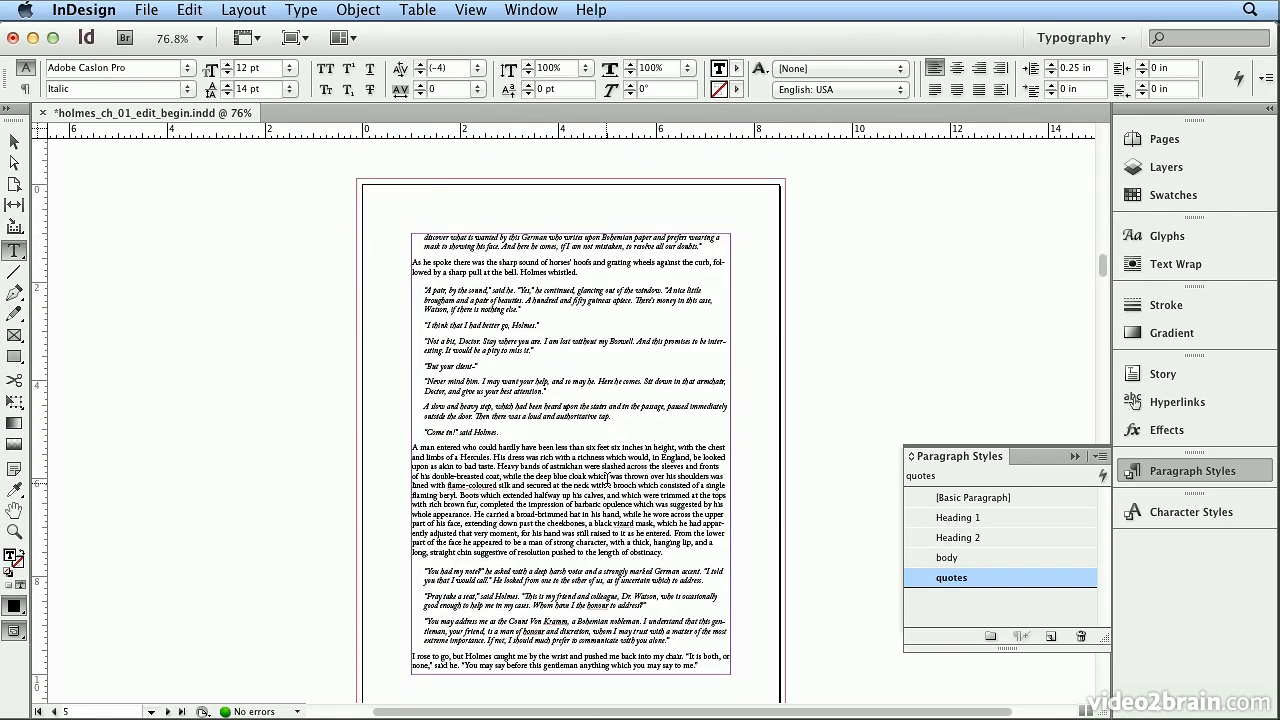
scroll(607, 480, down, 12)
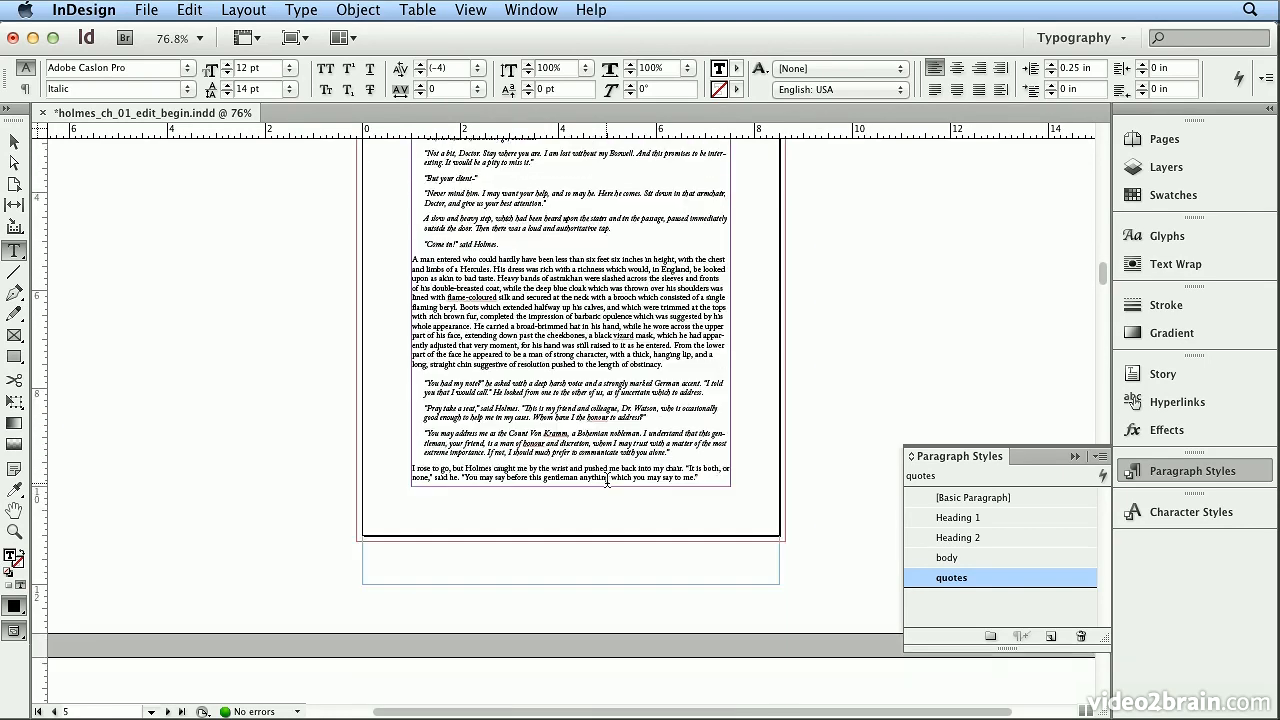
scroll(607, 482, down, 10)
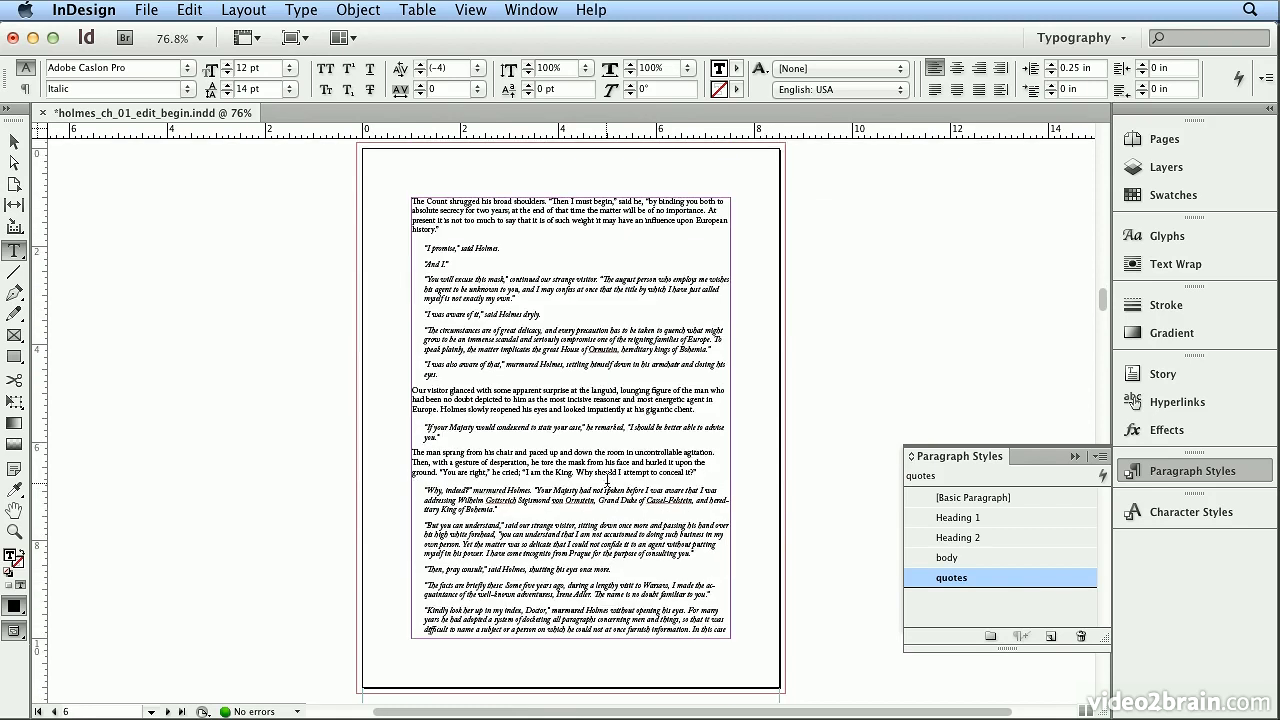
scroll(607, 480, down, 20)
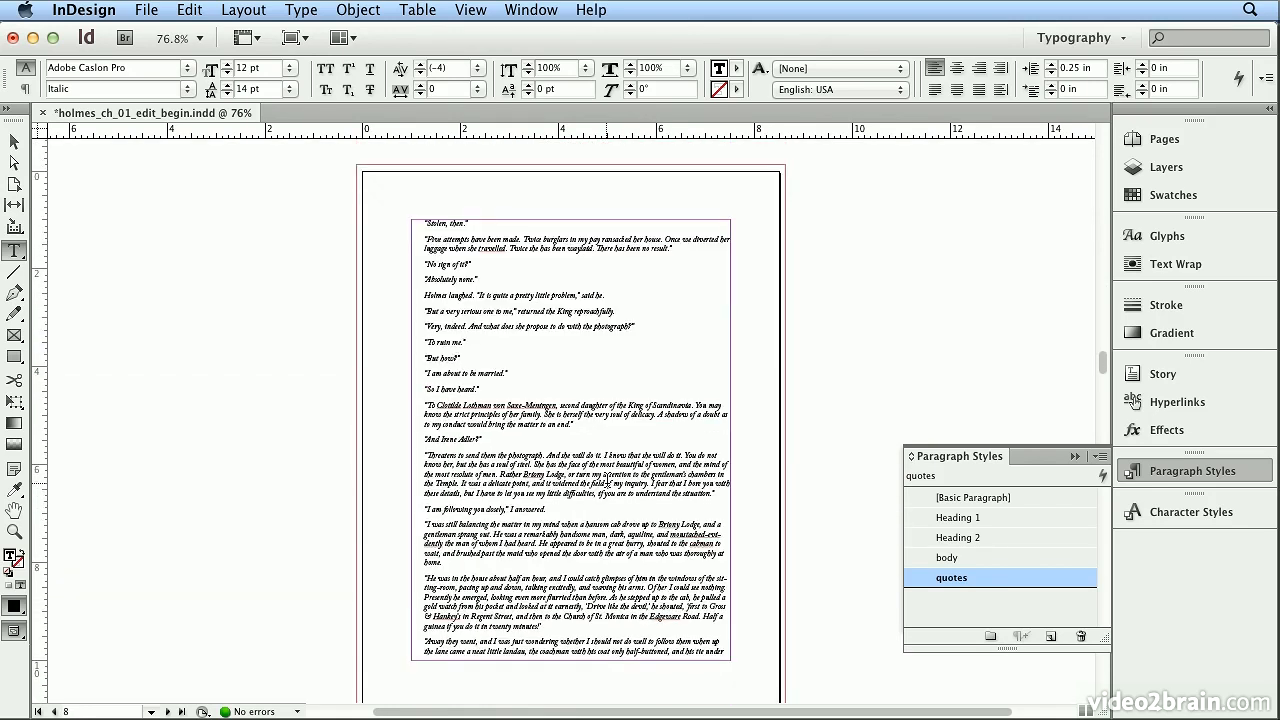
scroll(607, 483, down, 15)
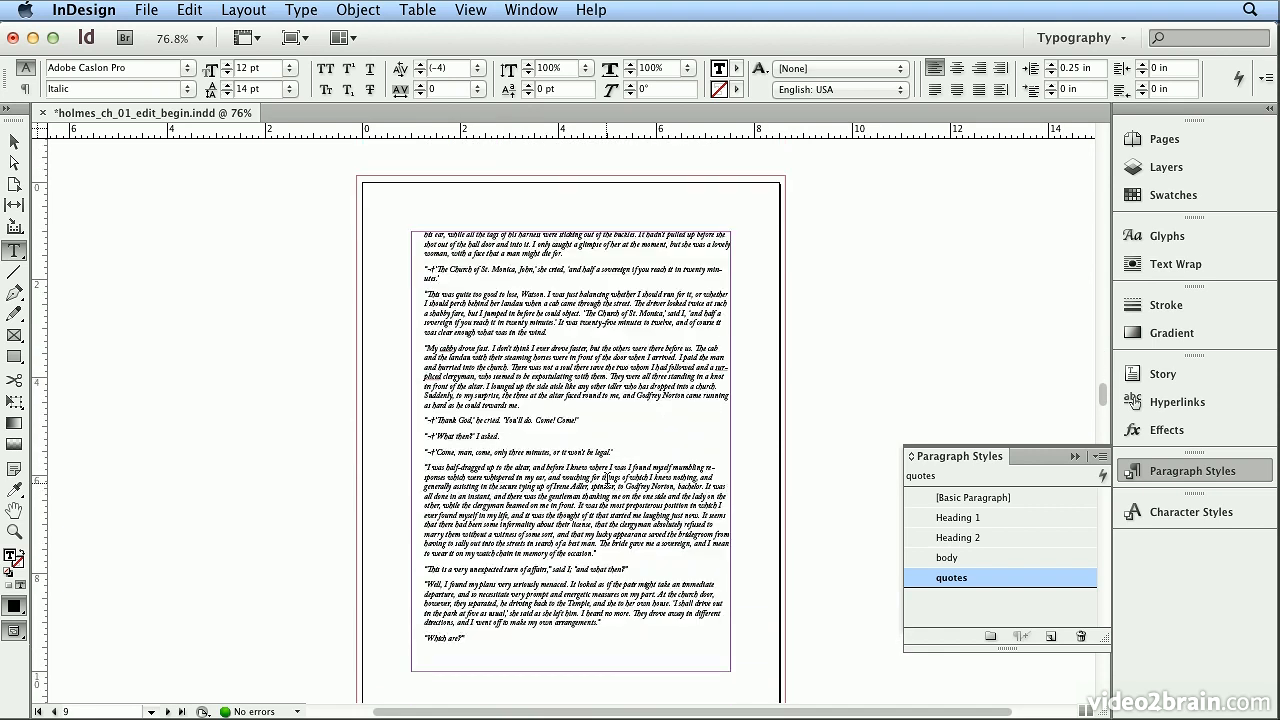
scroll(607, 481, down, 12)
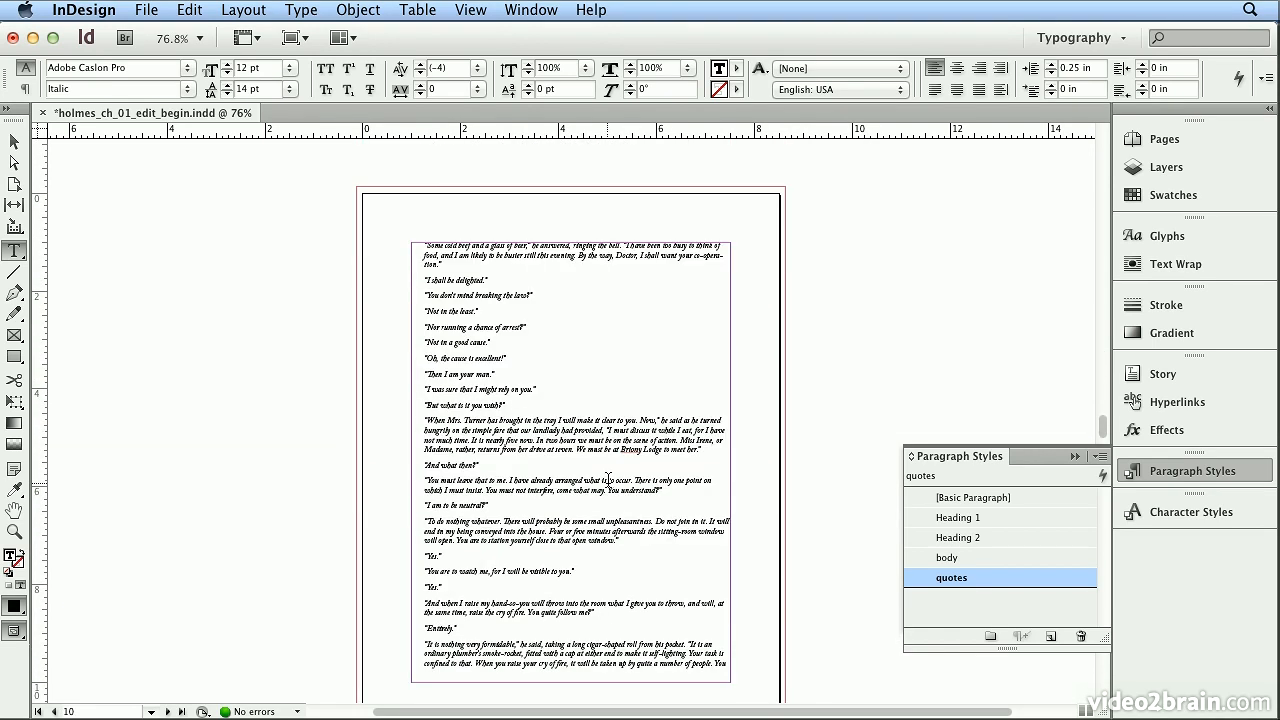
scroll(607, 480, down, 15)
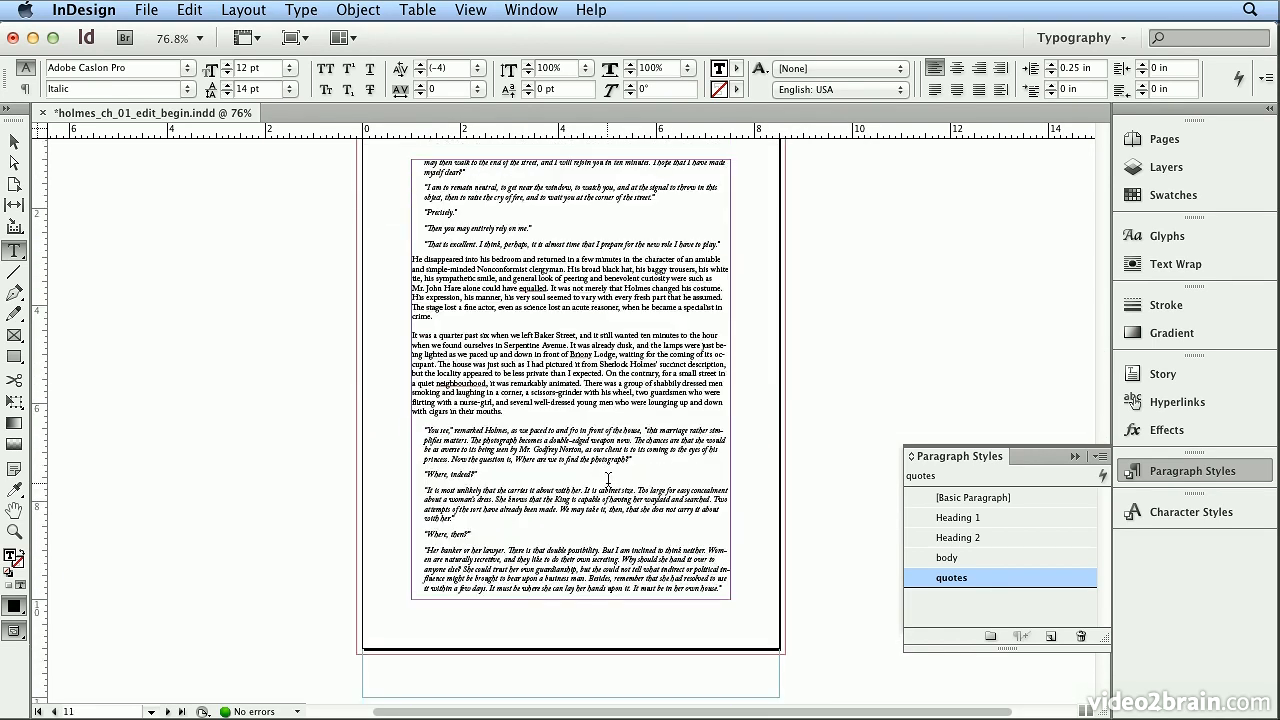
scroll(607, 481, down, 15)
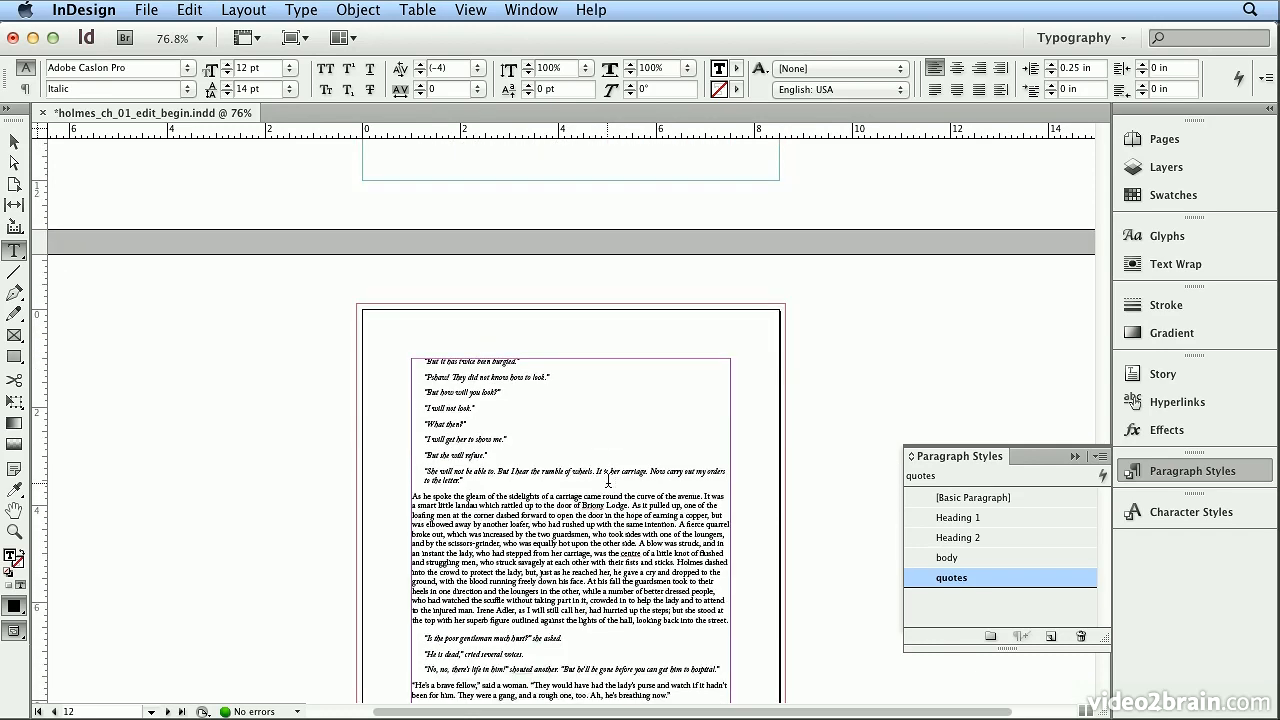
scroll(607, 481, down, 20)
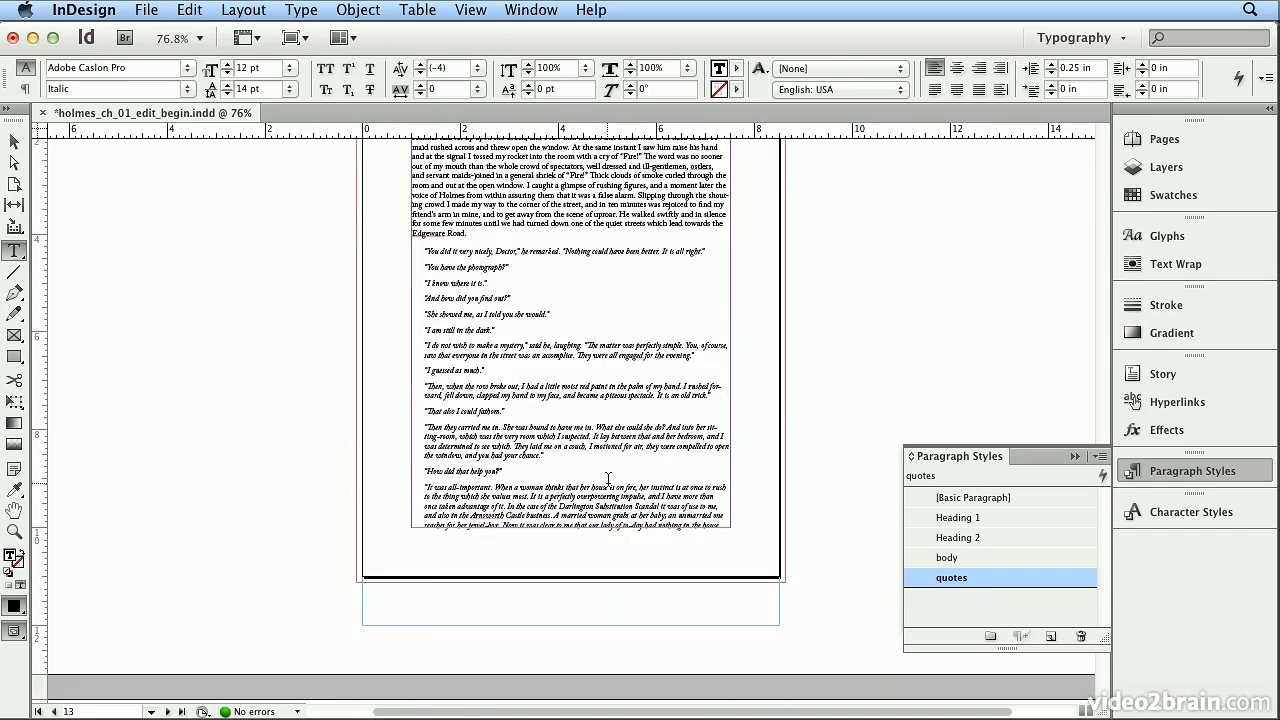
scroll(607, 481, down, 4)
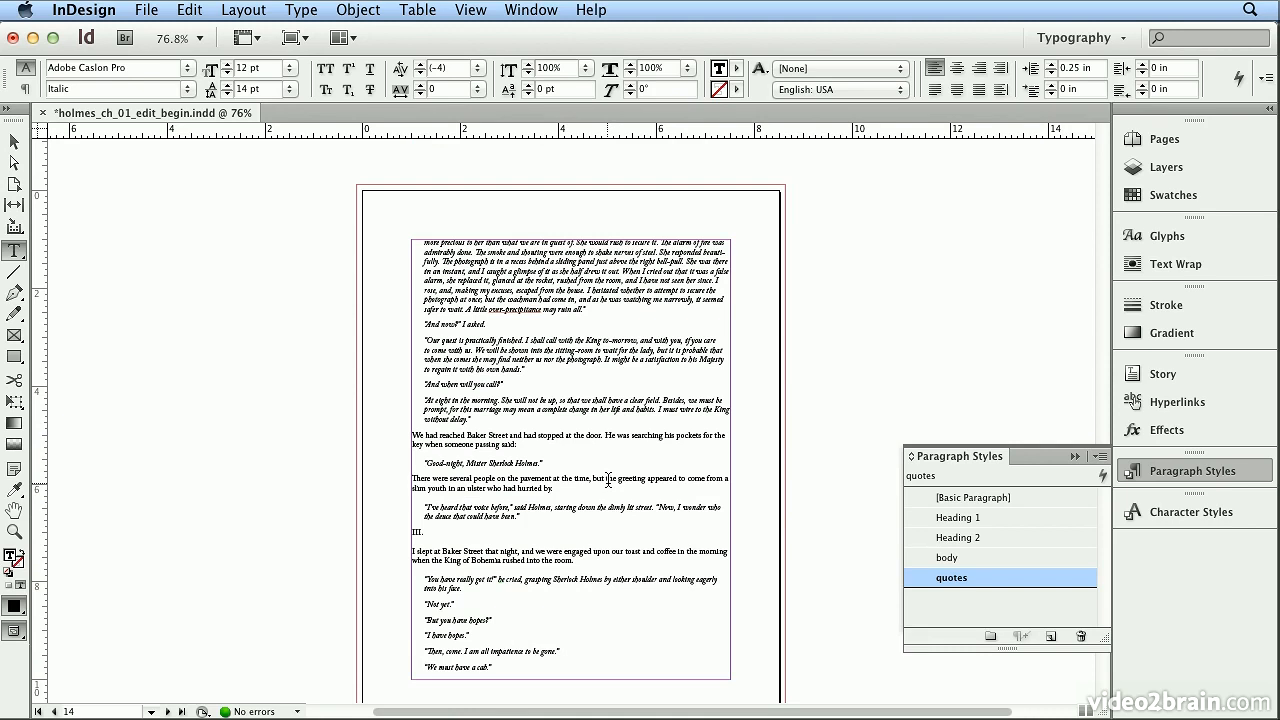
scroll(607, 481, down, 1)
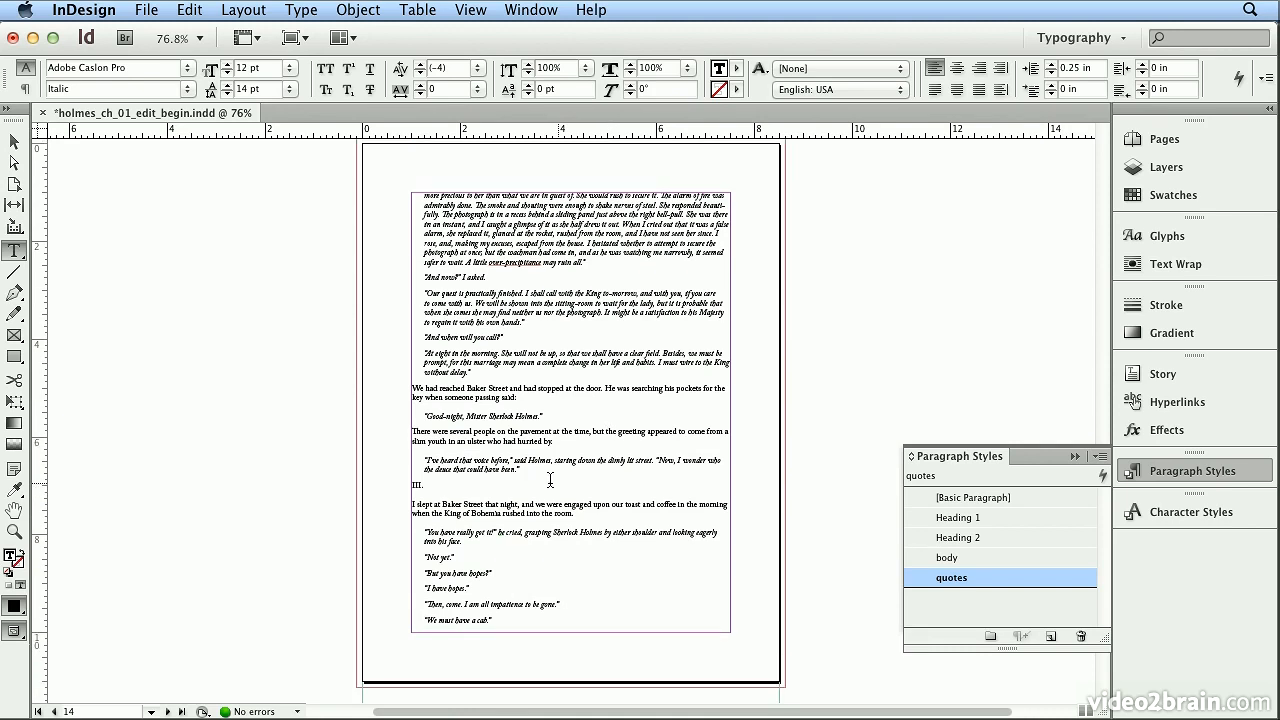
- Apply the Heading 2 paragraph style to the "III." section number on page 14
click(439, 485)
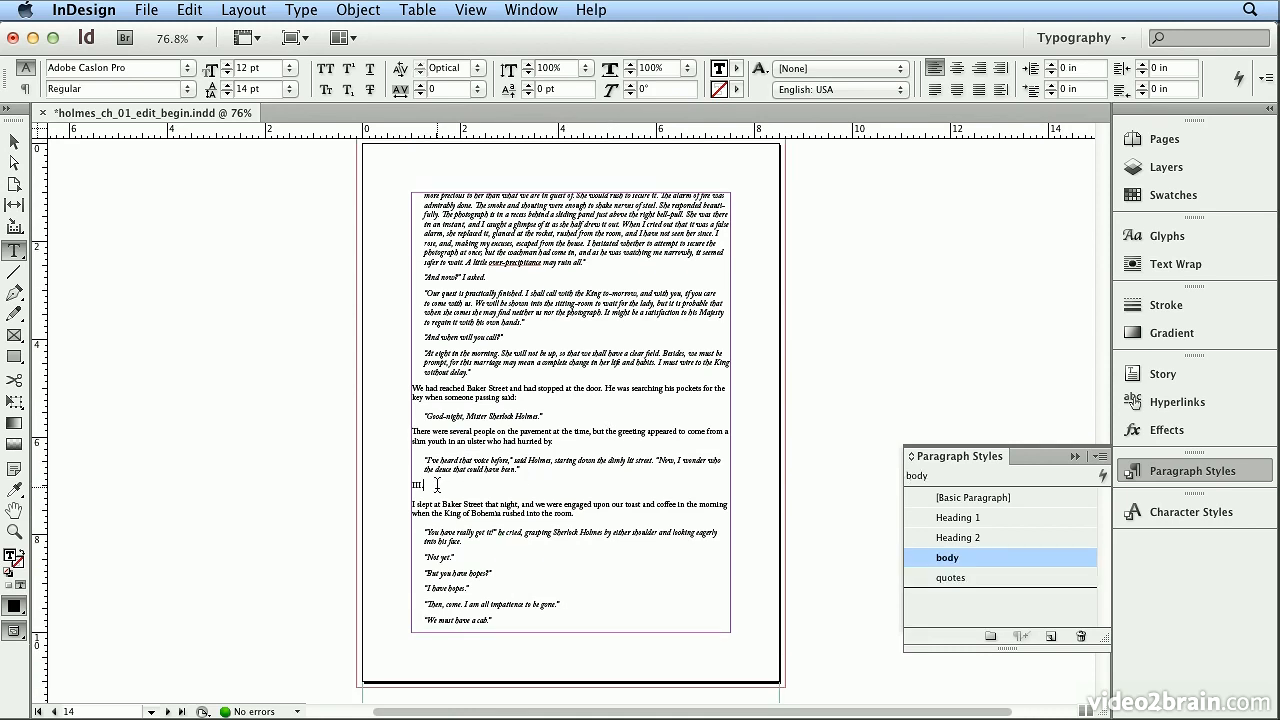
click(970, 539)
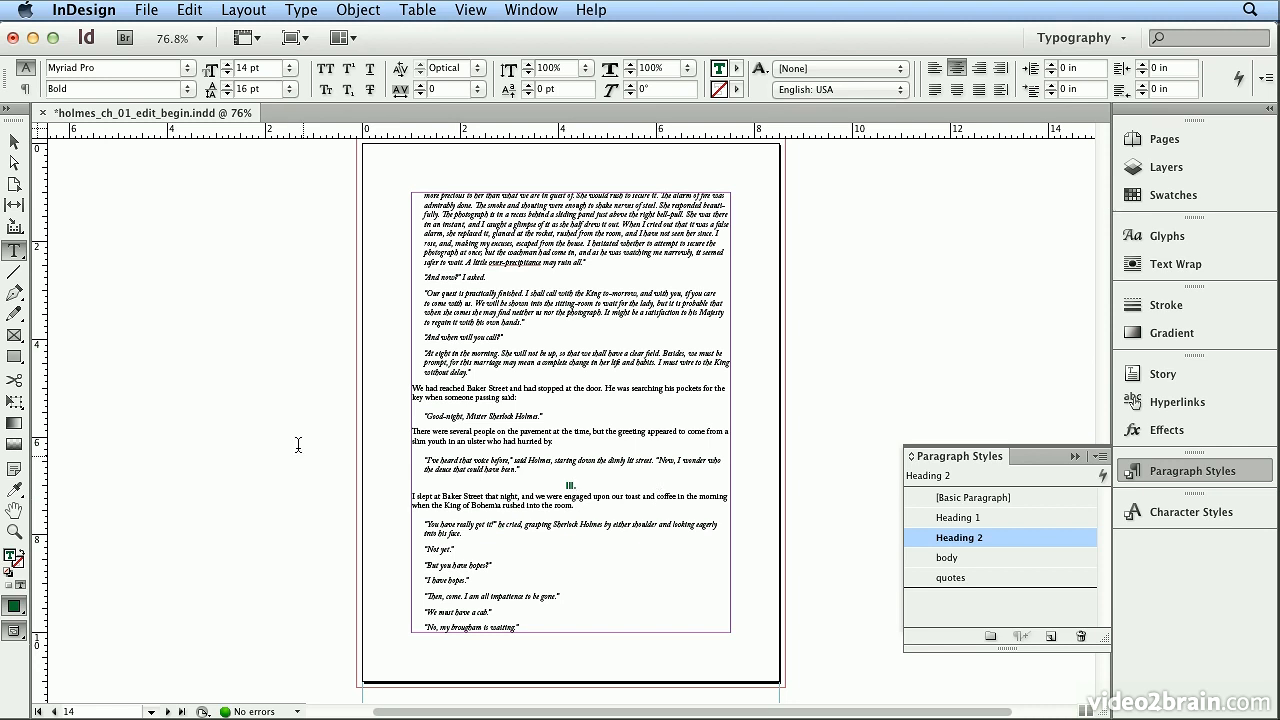
- Edit the Heading 1 paragraph style of the "Adventure I." title on page 2, setting its character color to [Black]
click(152, 711)
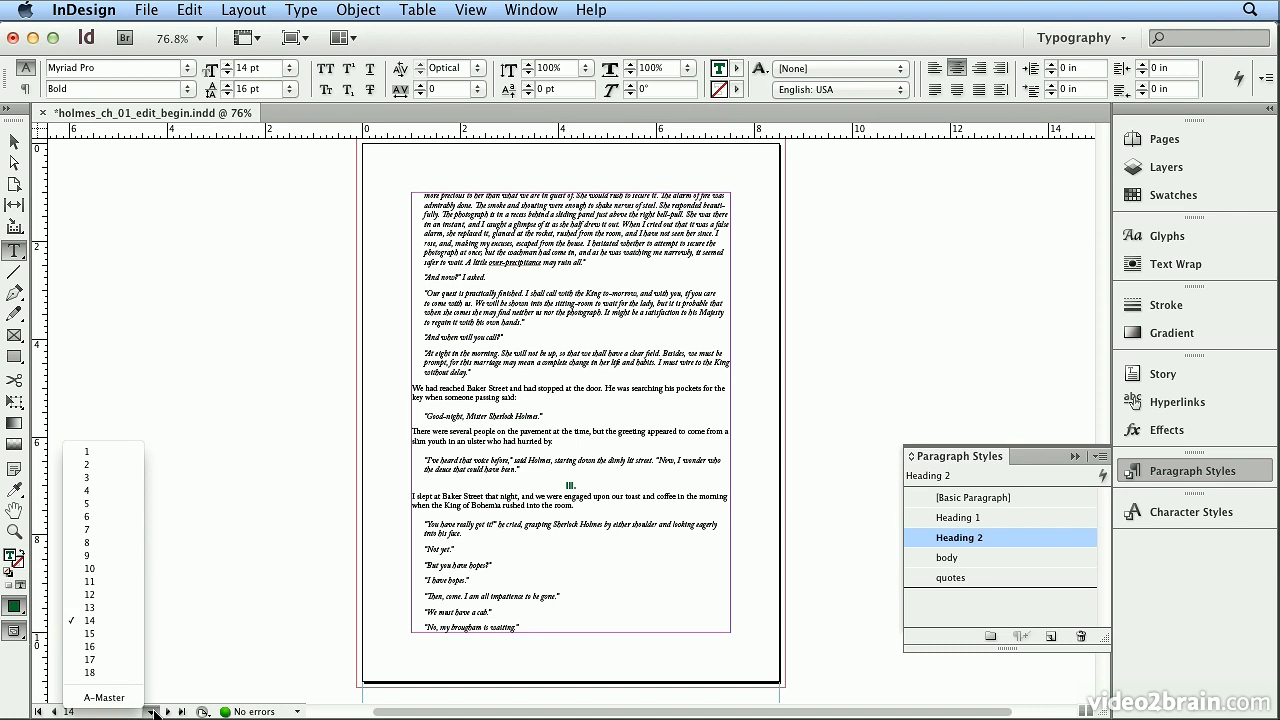
click(99, 452)
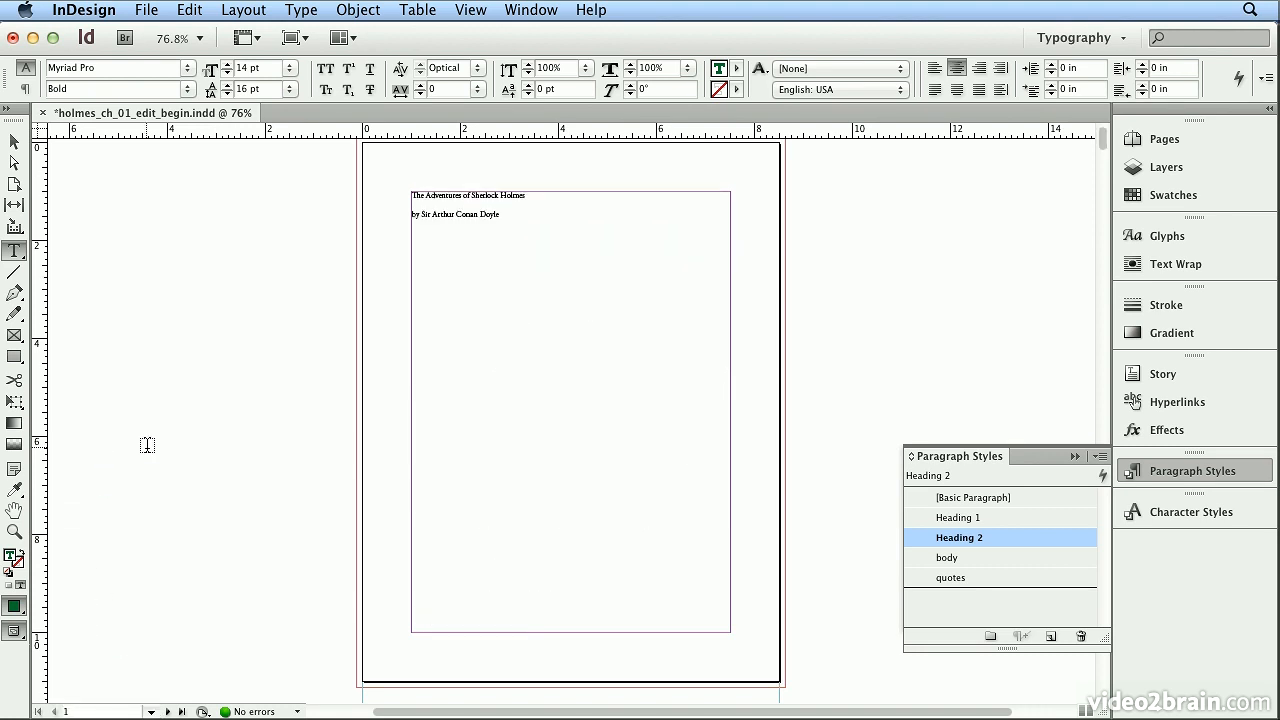
click(1232, 137)
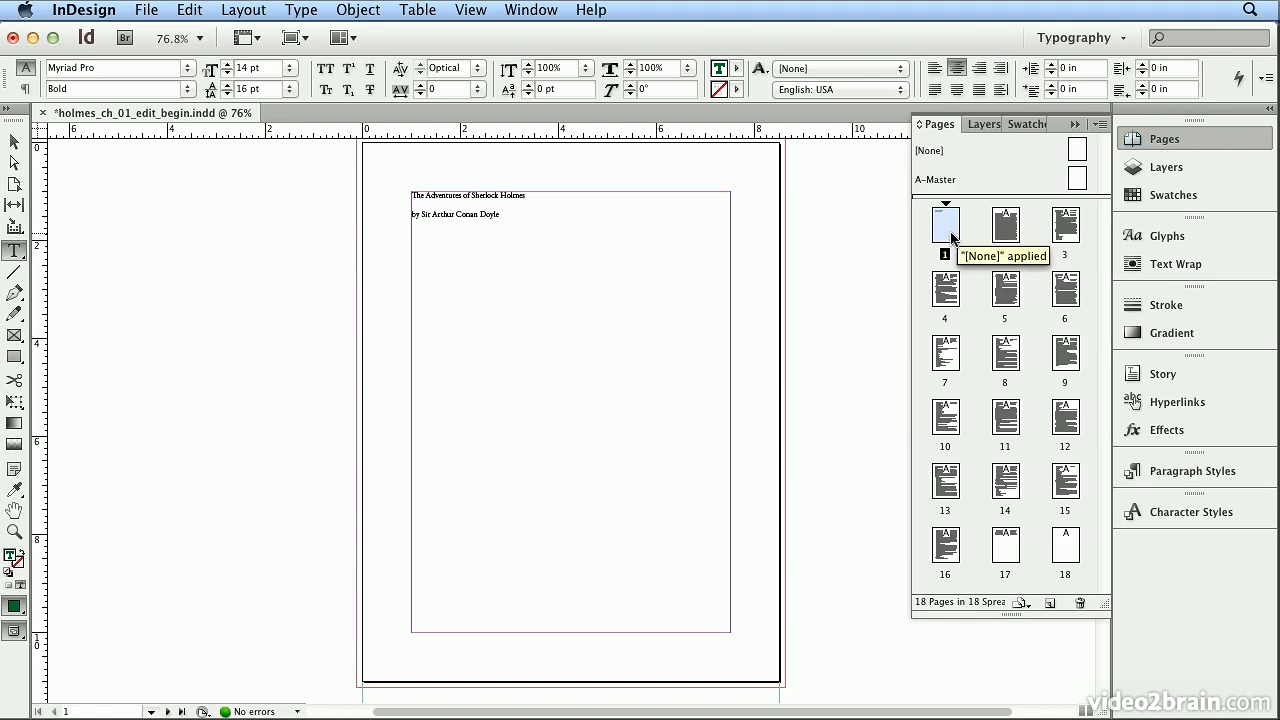
double_click(1010, 228)
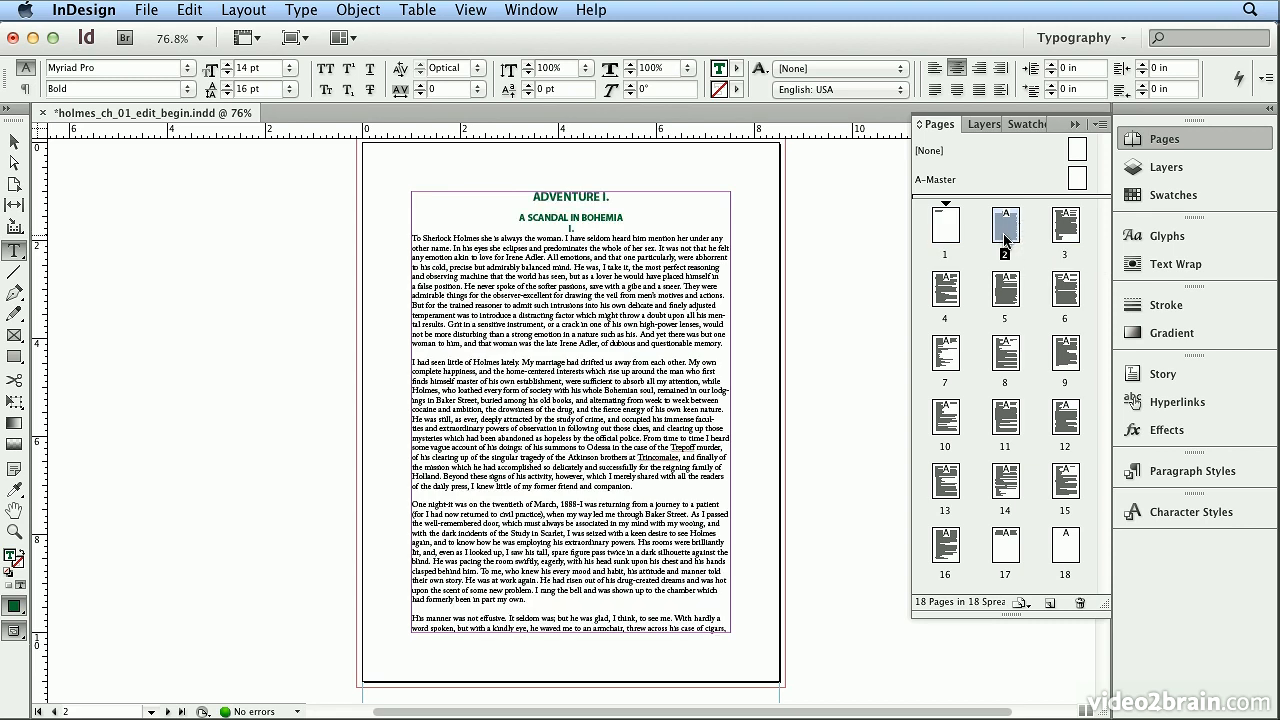
click(597, 190)
click(1165, 476)
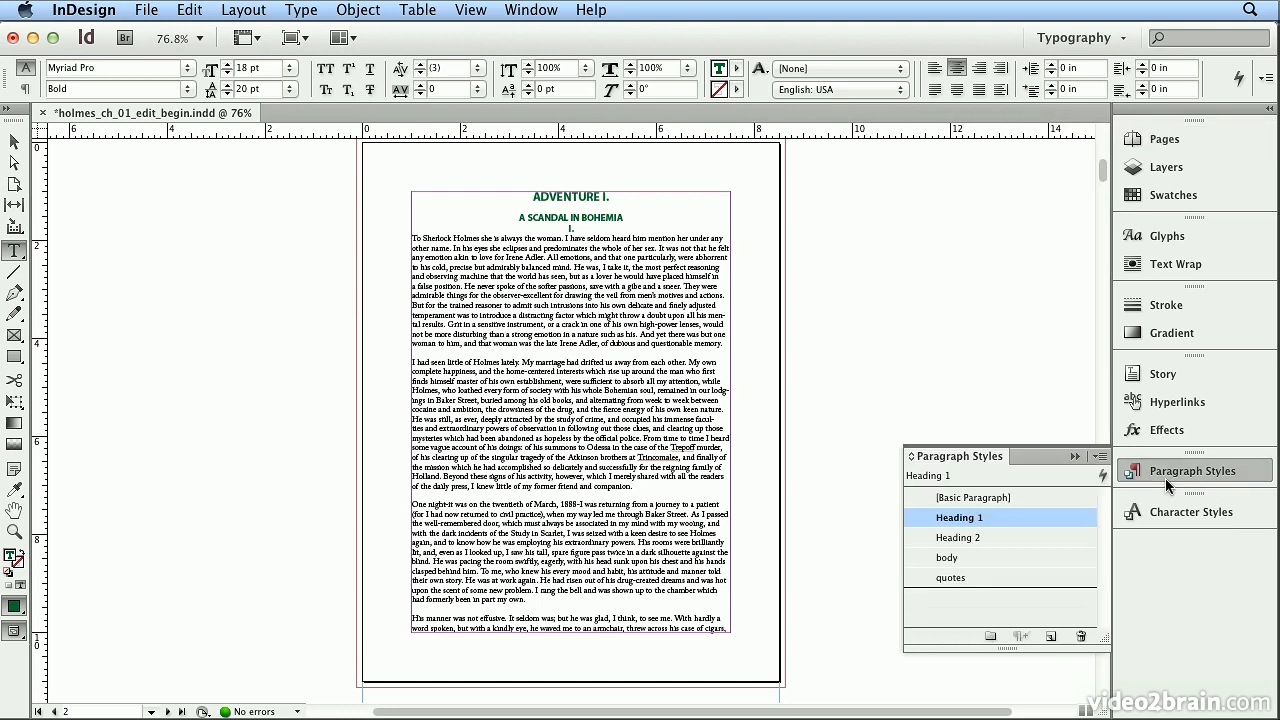
double_click(1006, 517)
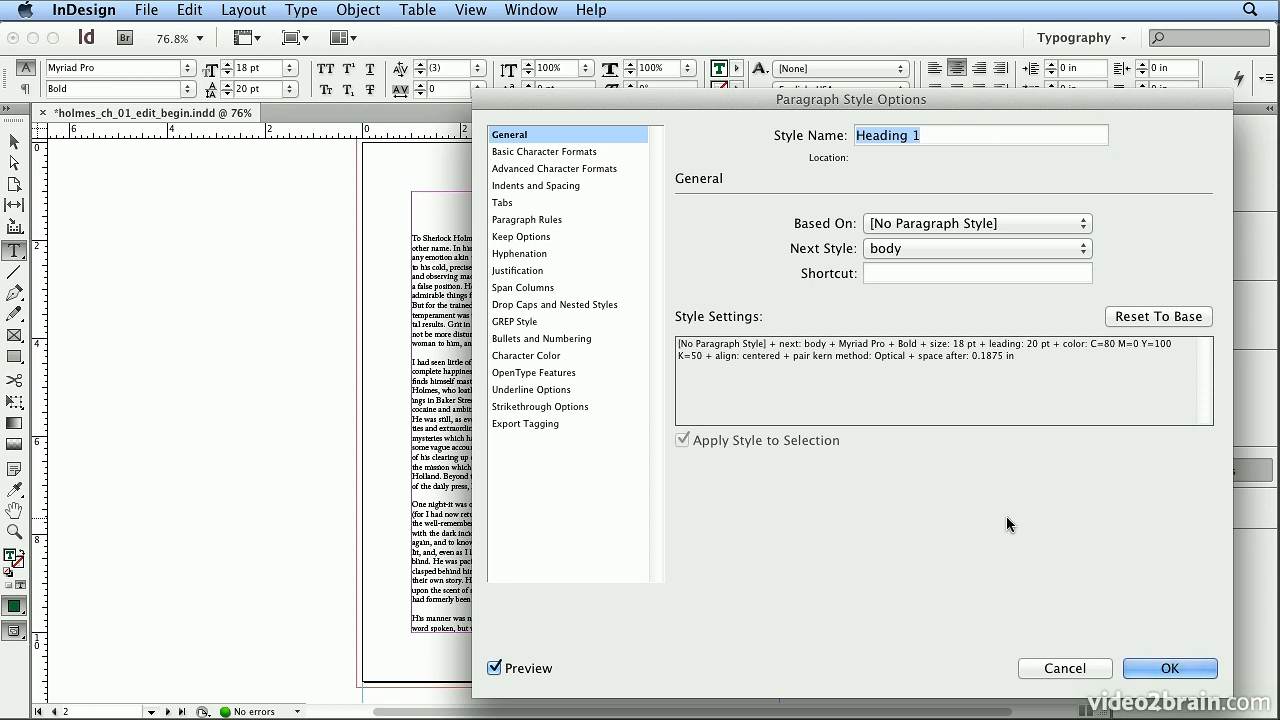
click(560, 364)
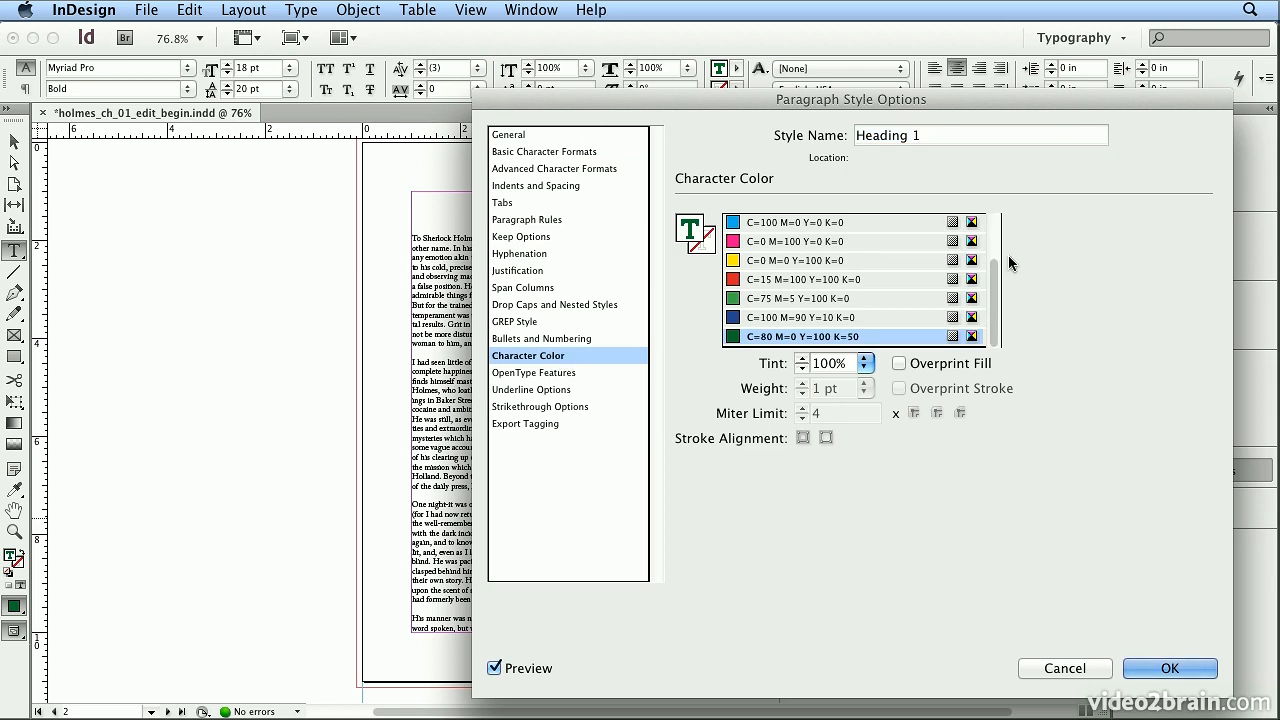
drag(1000, 312, 1008, 229)
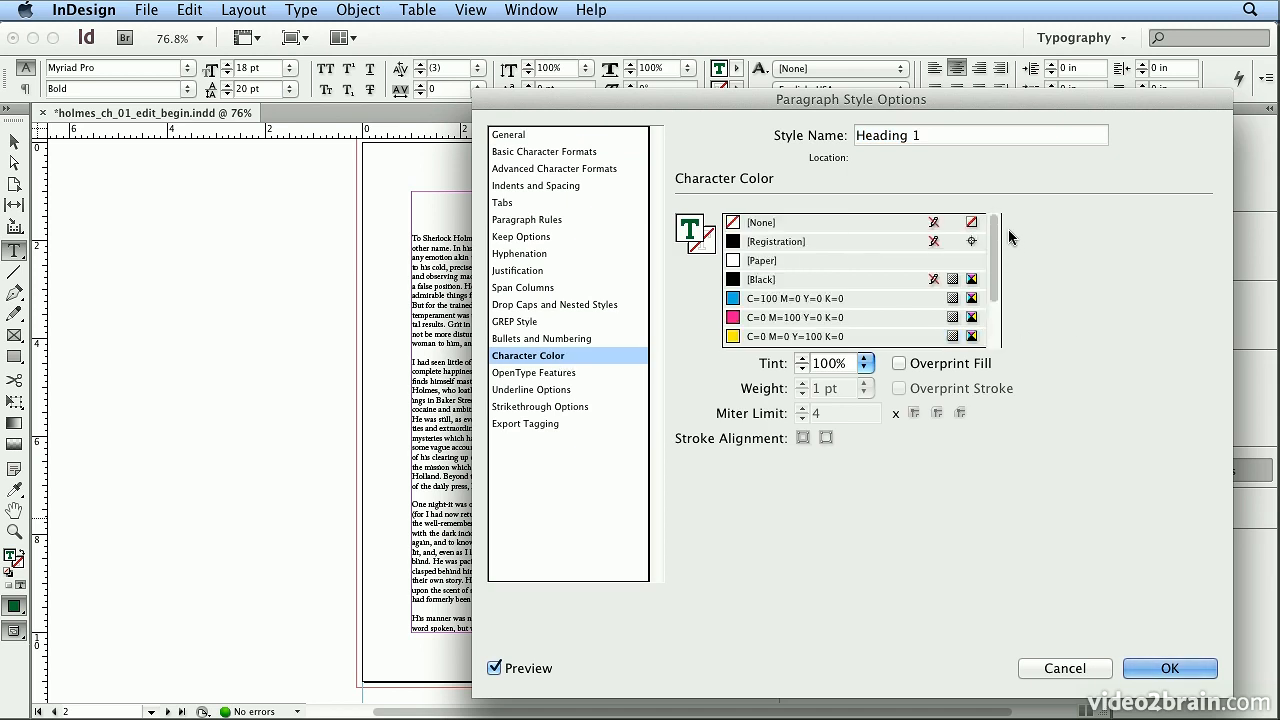
click(786, 279)
click(1170, 668)
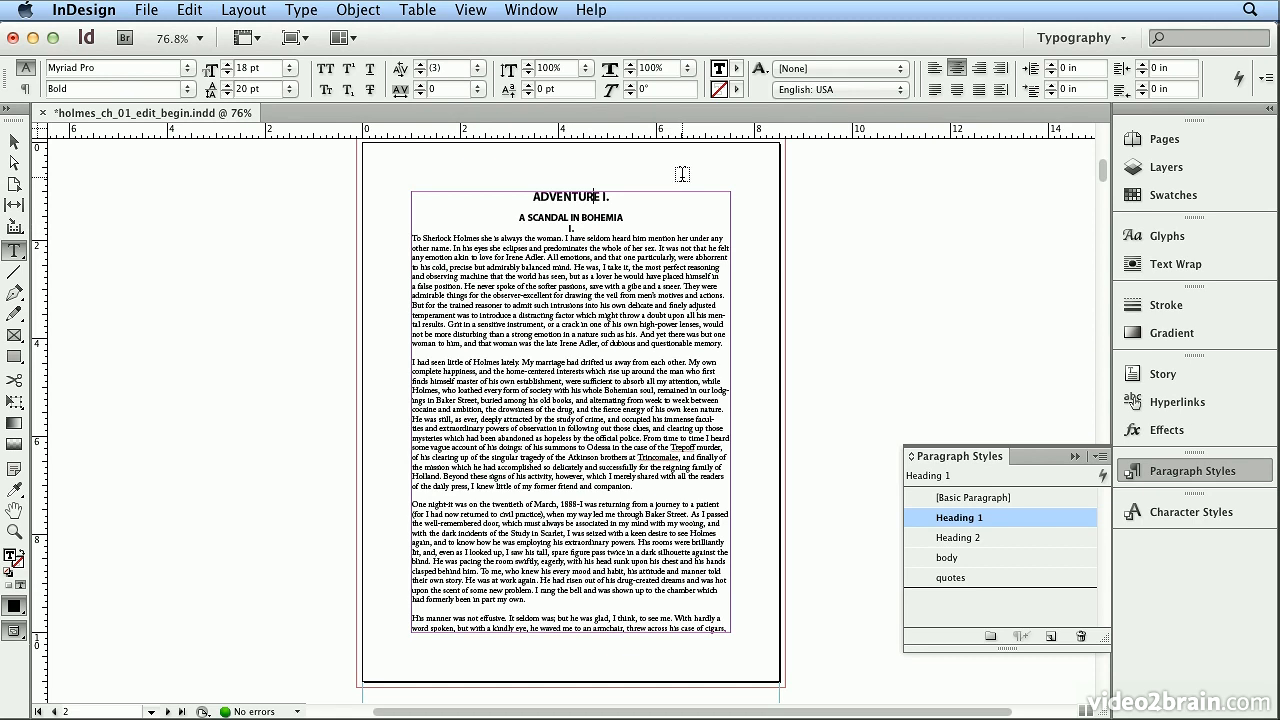
- Open the basic character formats of the body paragraph style used by the first text paragraph on page 2
click(676, 256)
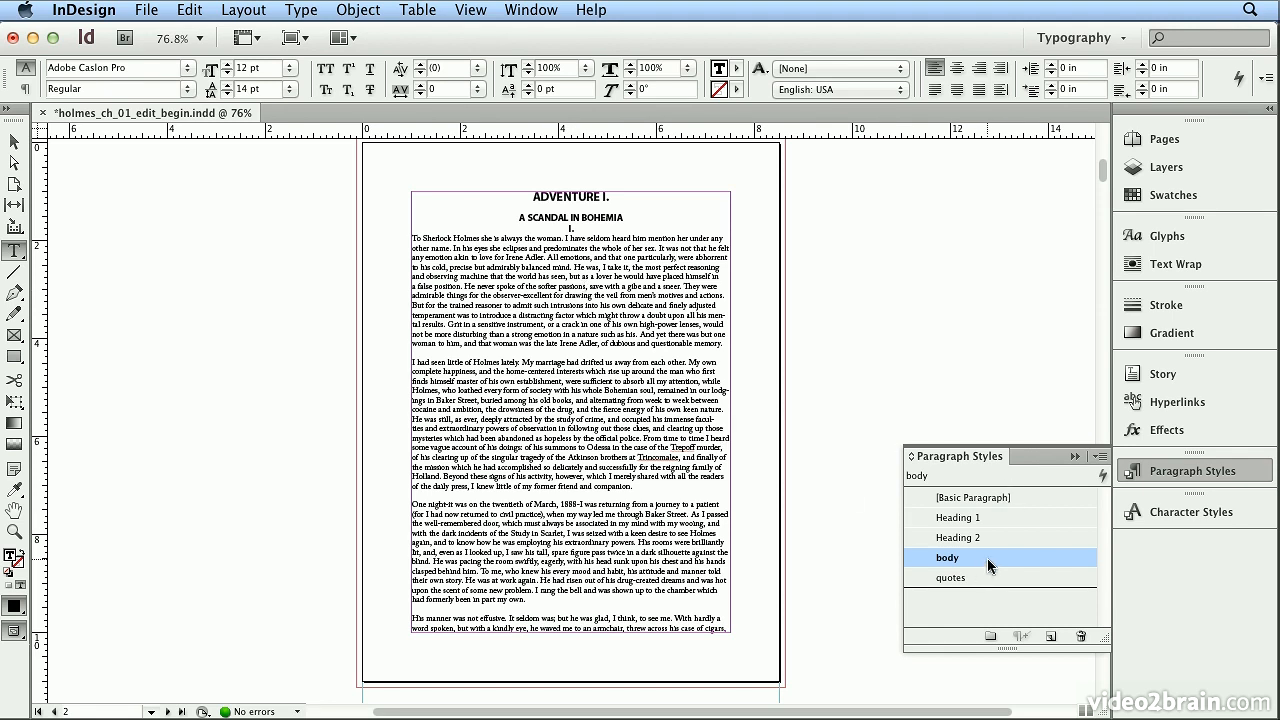
click(651, 277)
double_click(998, 558)
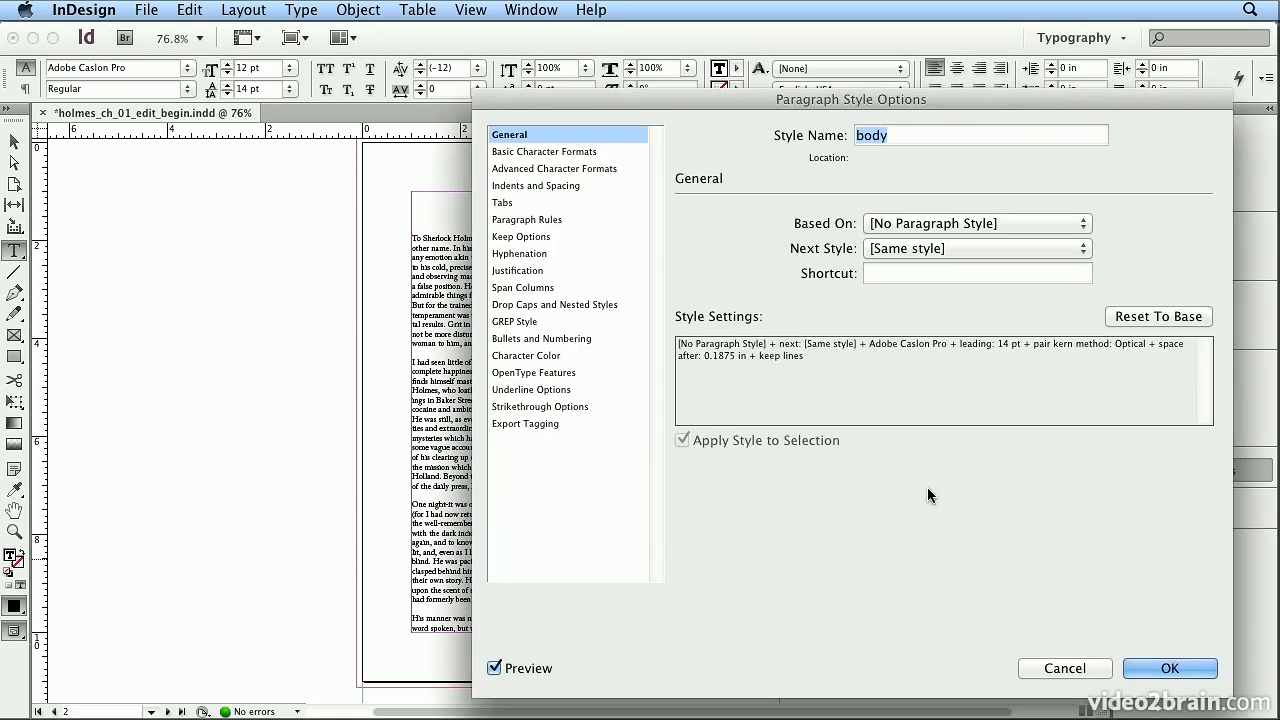
click(617, 152)
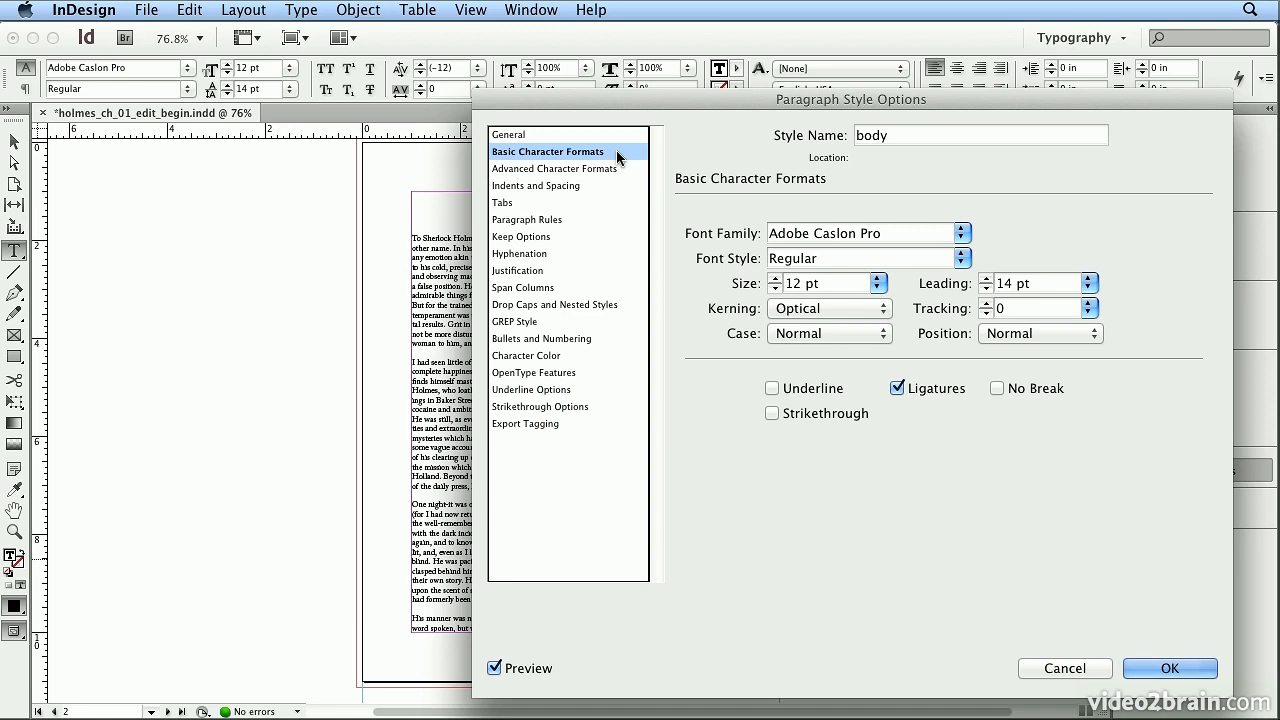
- Try Letter Gothic Std as the body style's font family and uncover the page to preview it
click(962, 233)
mouse_move(925, 716)
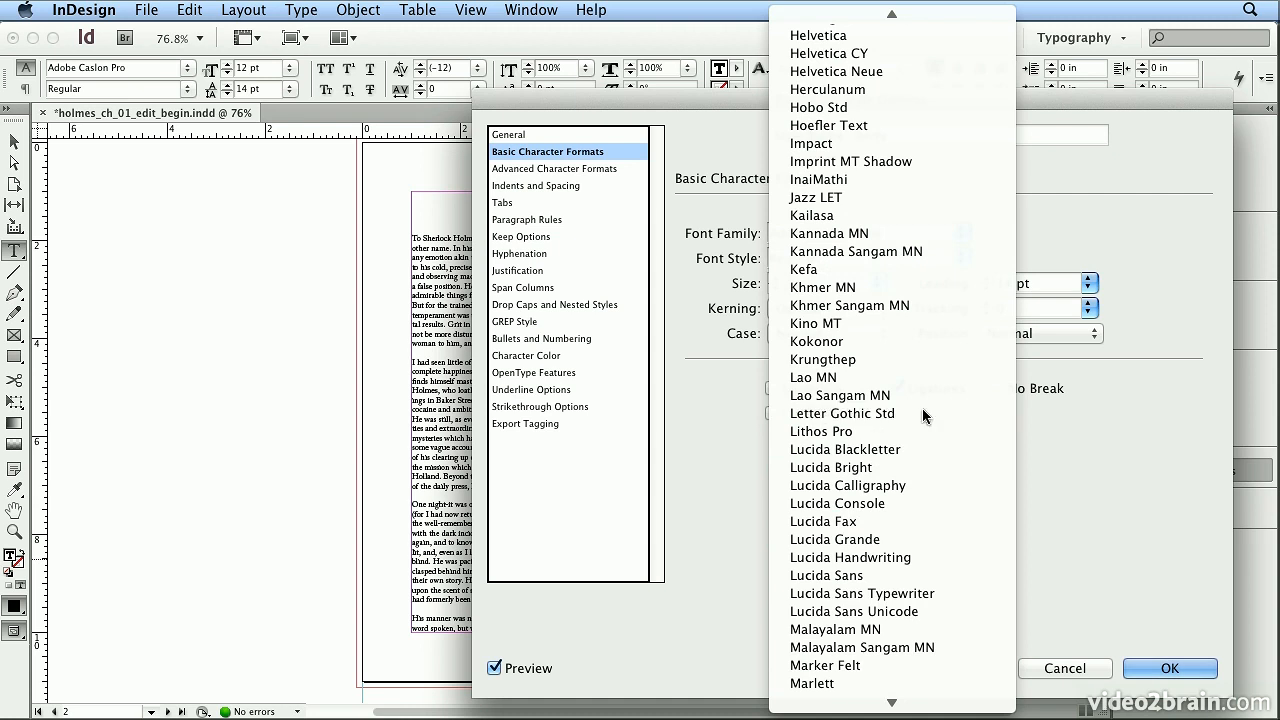
click(924, 415)
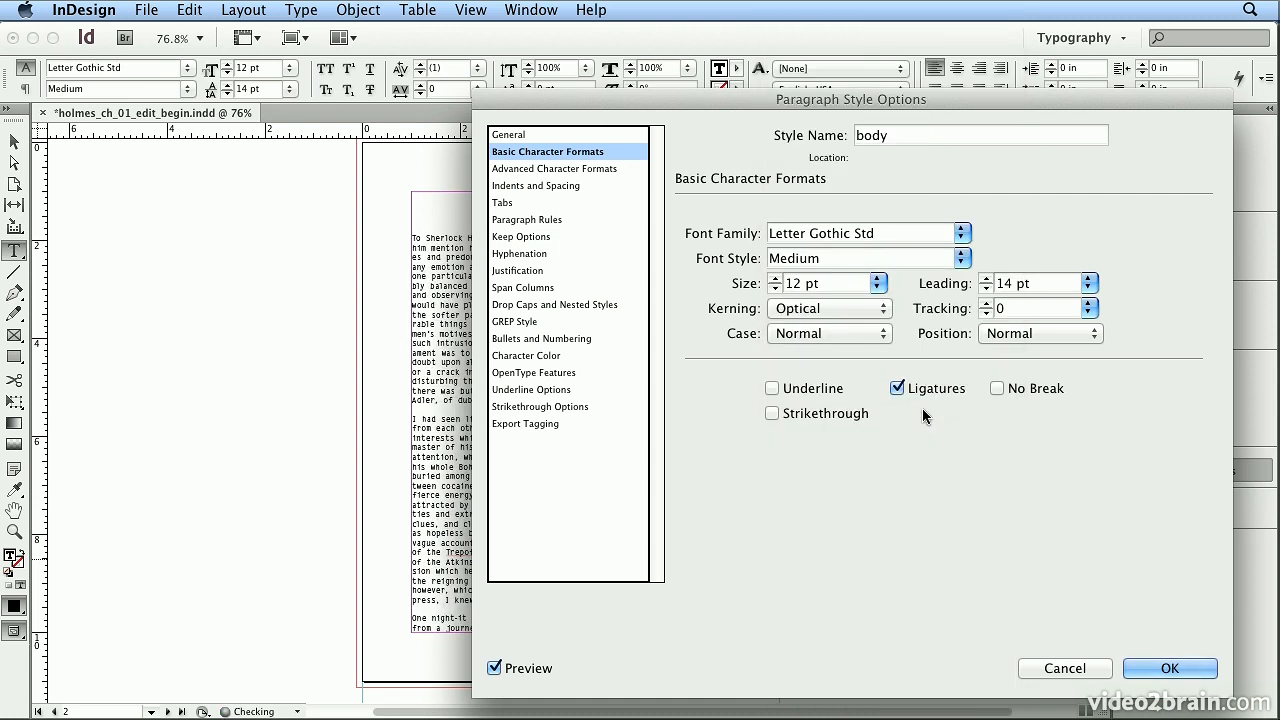
drag(606, 103, 808, 108)
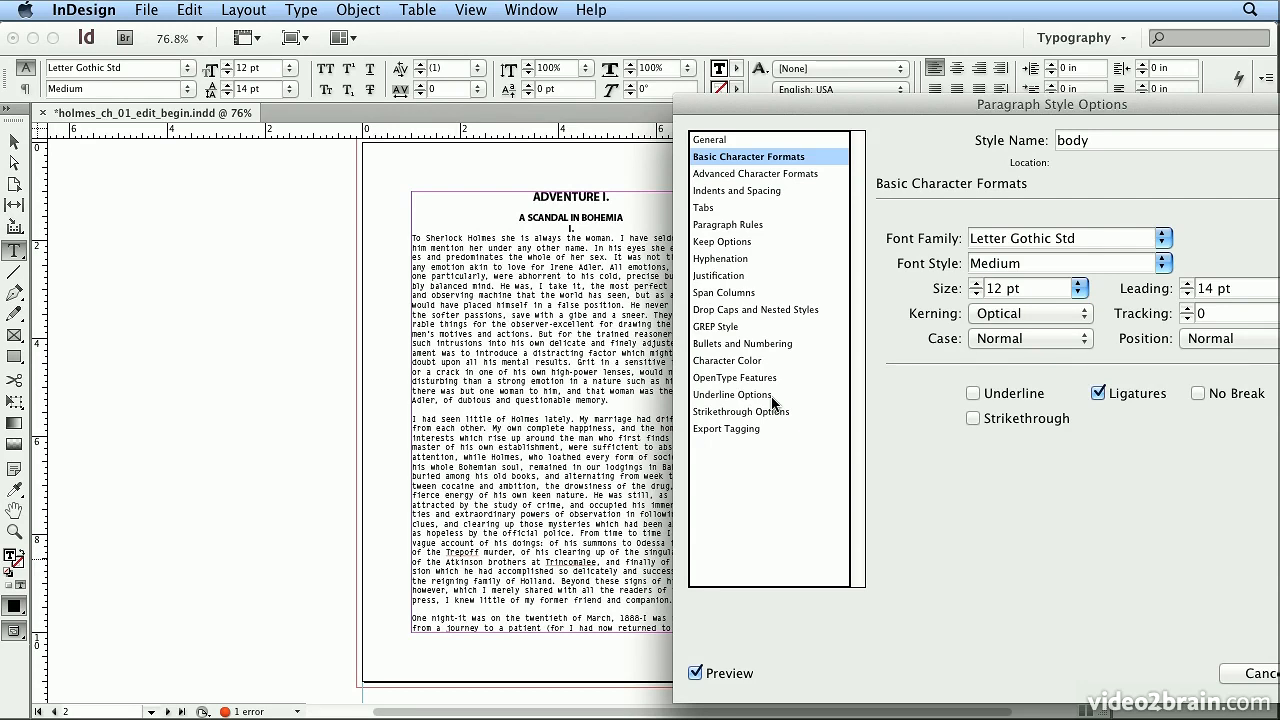
- Set the body style's font family to Chaparral Pro and accept the style change
click(1163, 238)
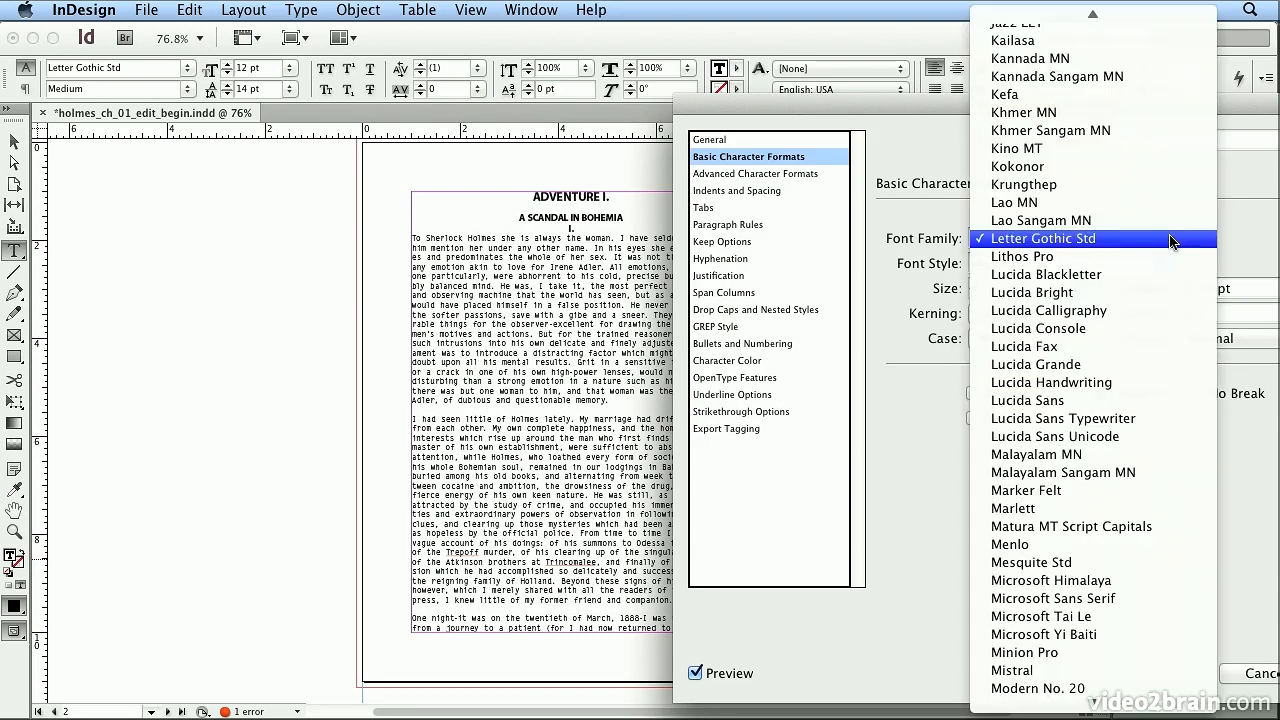
mouse_move(1142, 8)
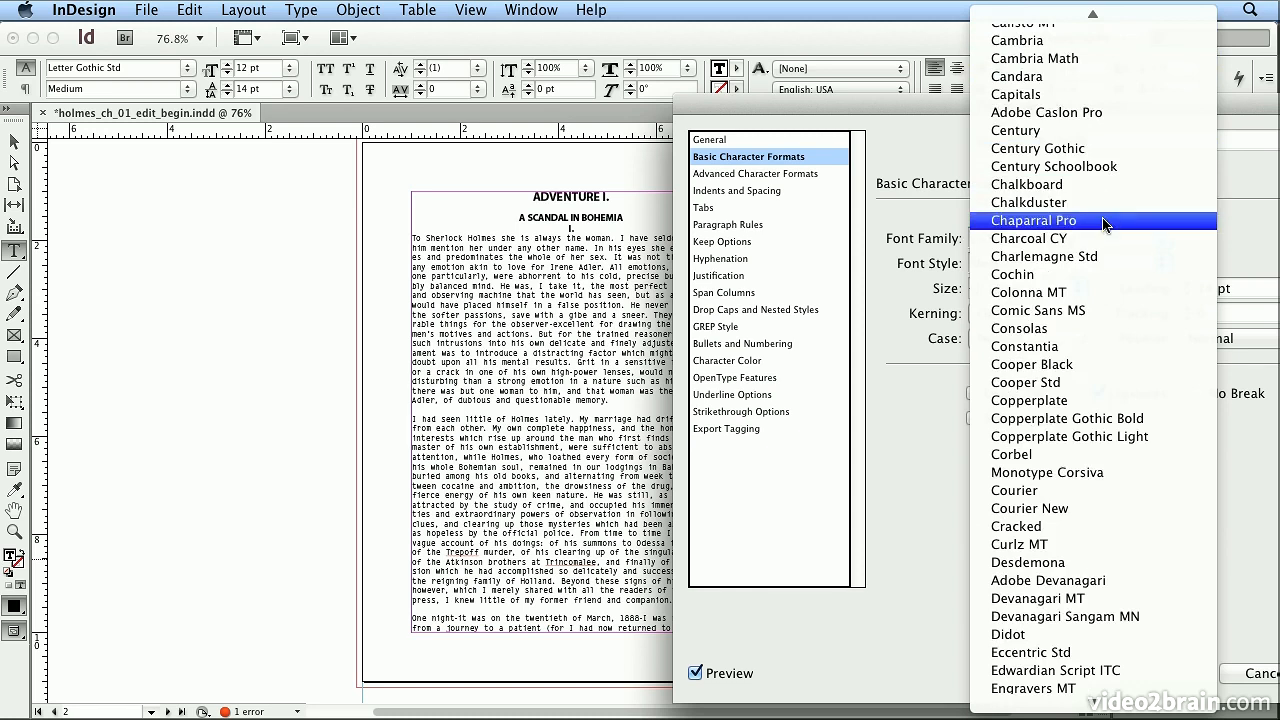
click(1104, 221)
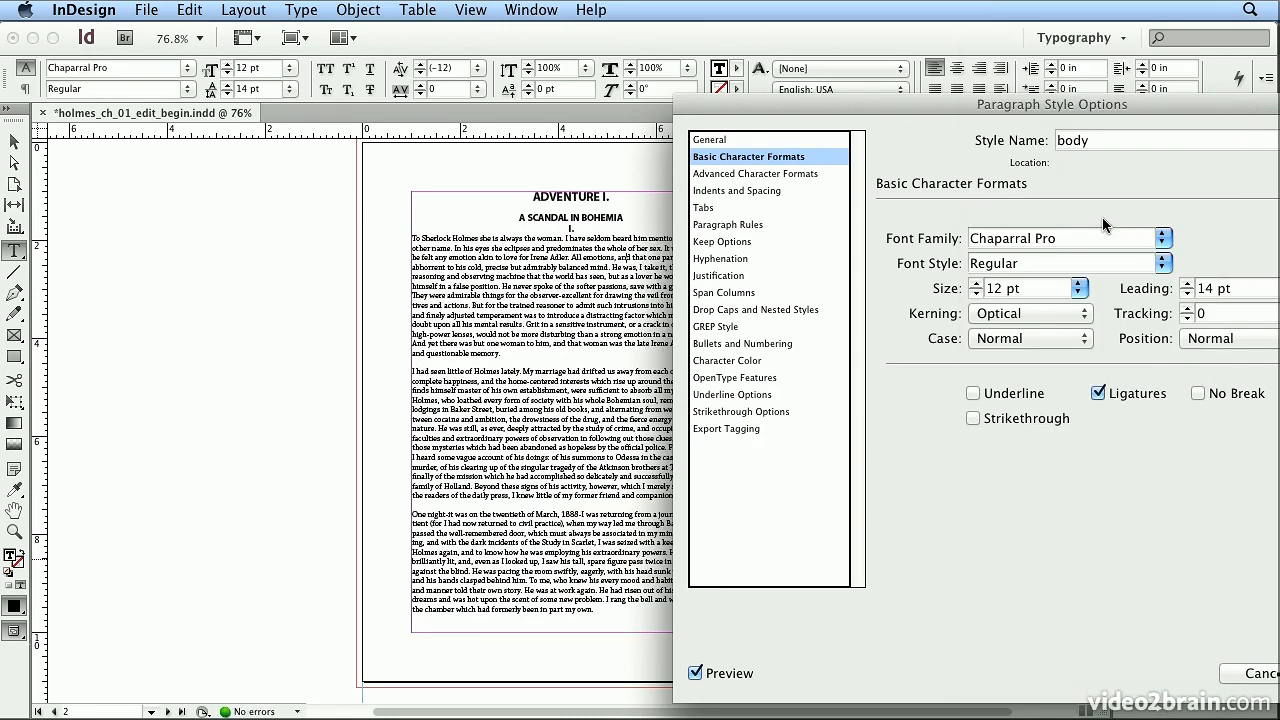
drag(964, 102, 737, 101)
click(1148, 650)
- Check the font and paragraph style of the italic dialogue paragraphs on page 3
scroll(838, 472, down, 10)
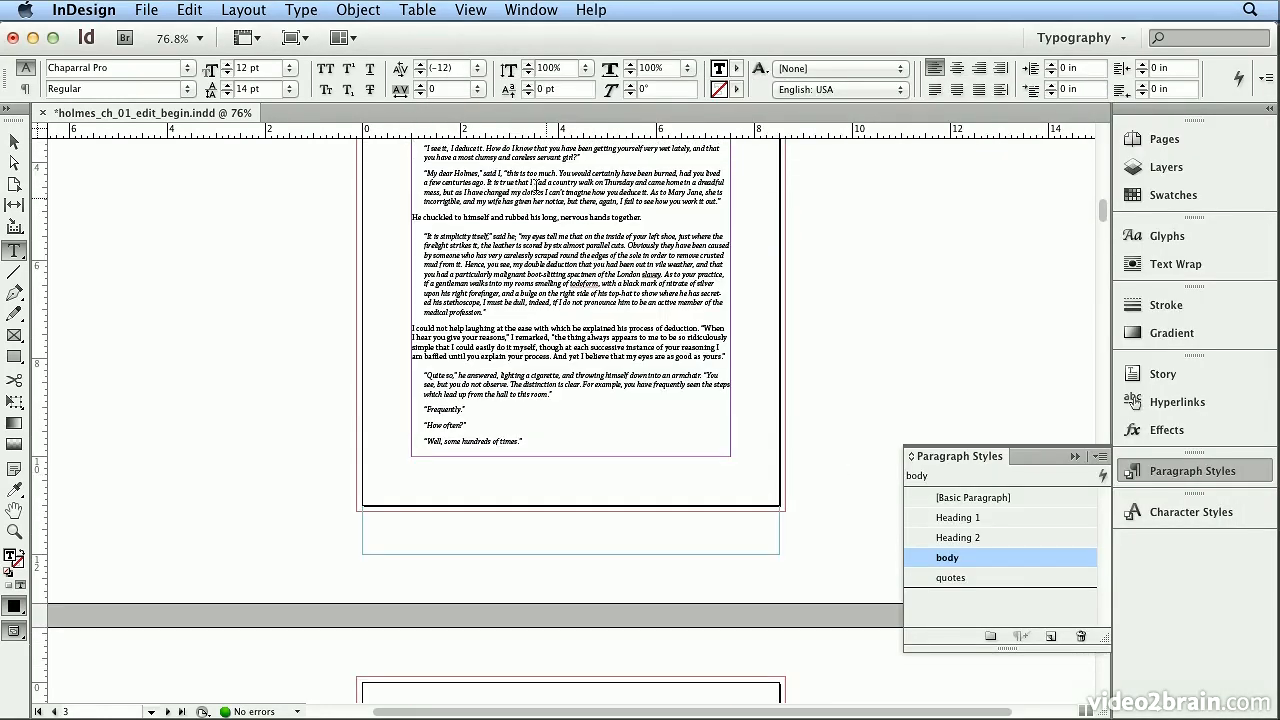
click(532, 181)
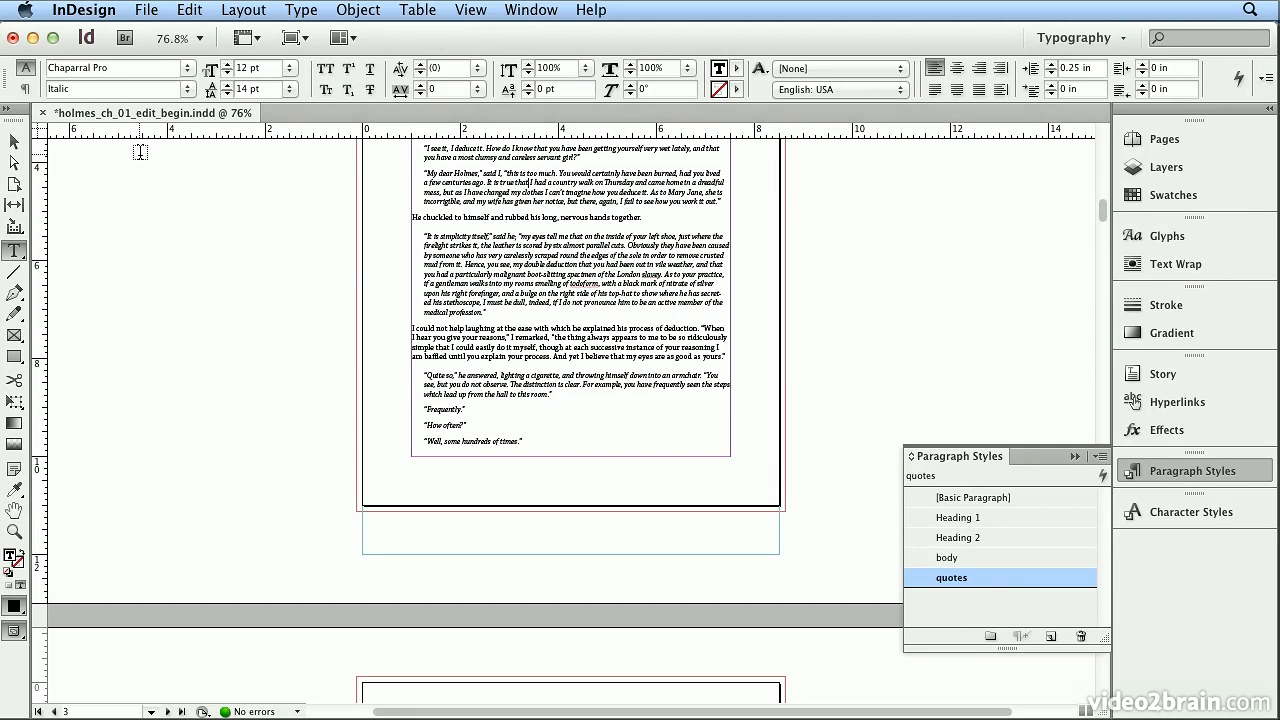
scroll(971, 309, up, 3)
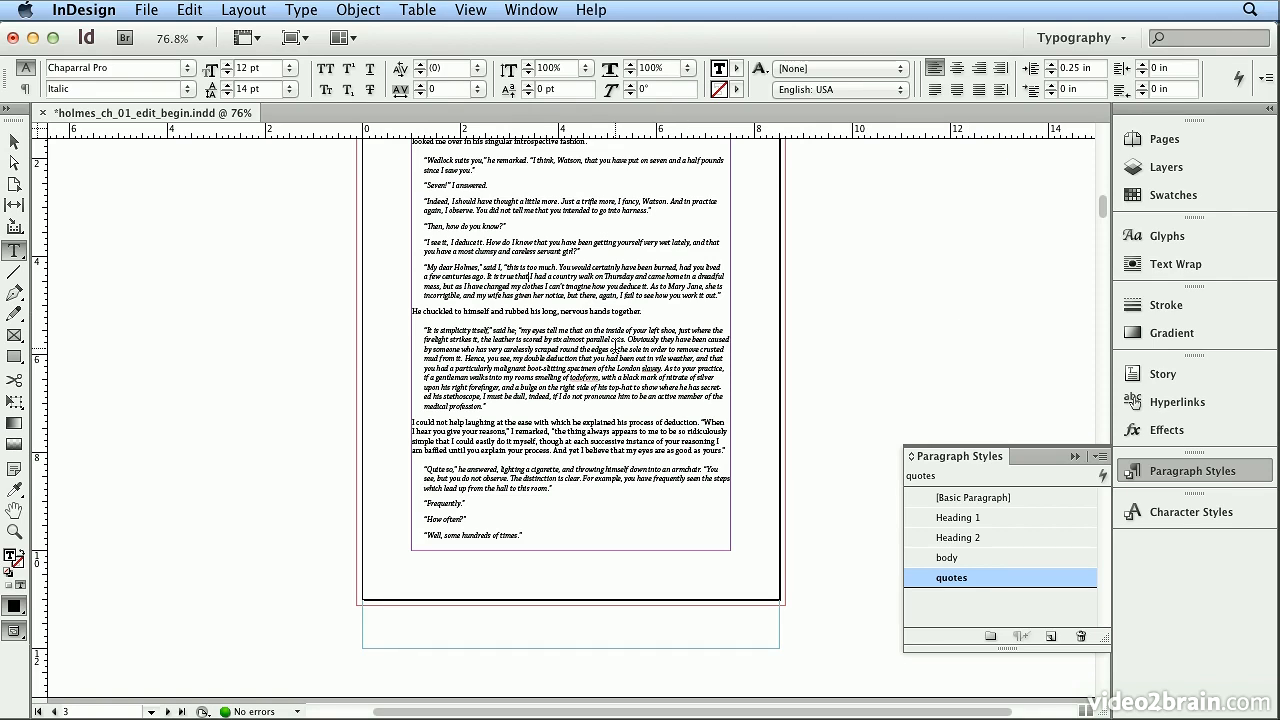
triple_click(614, 350)
click(614, 350)
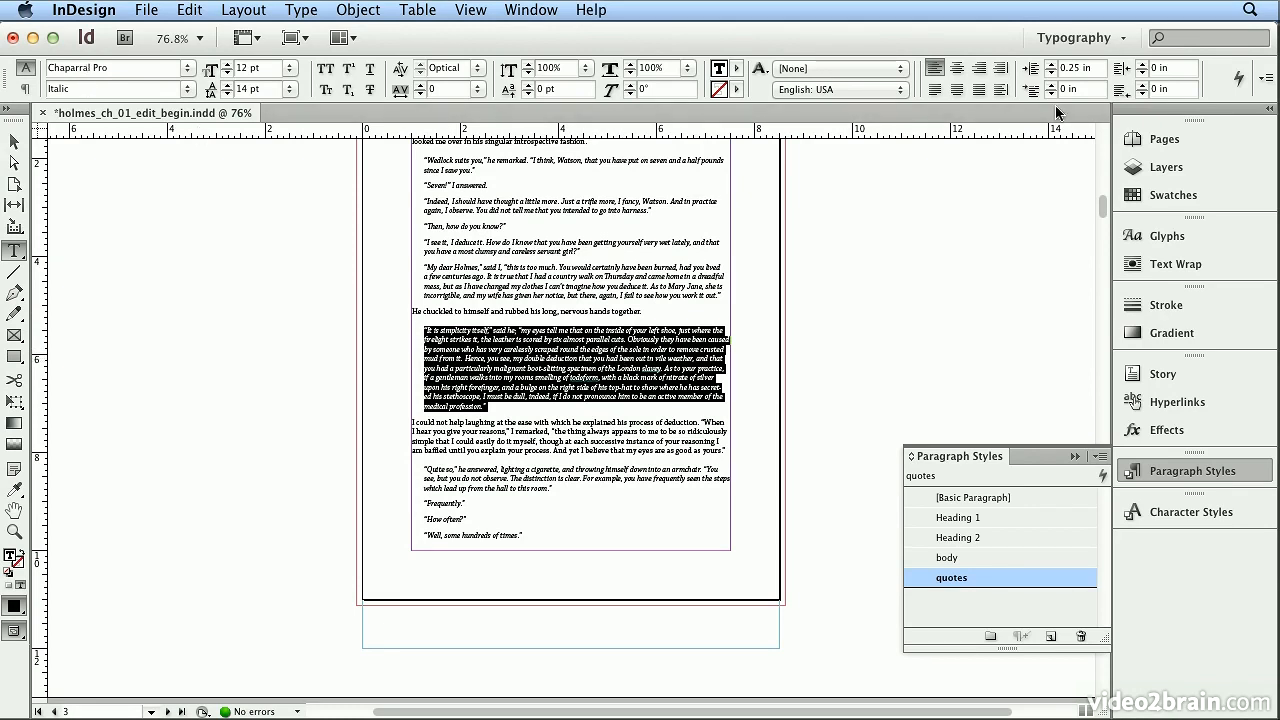
- Delete the empty page 18 from the end of the document
click(1160, 139)
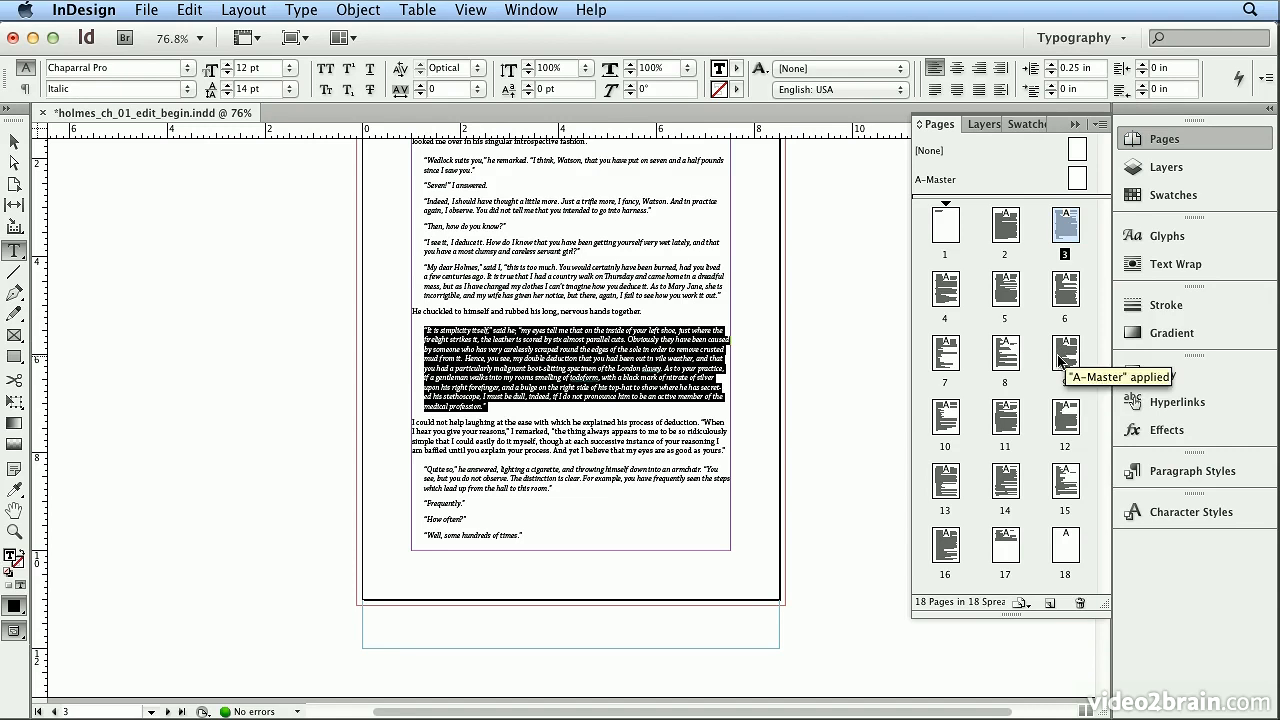
double_click(1069, 556)
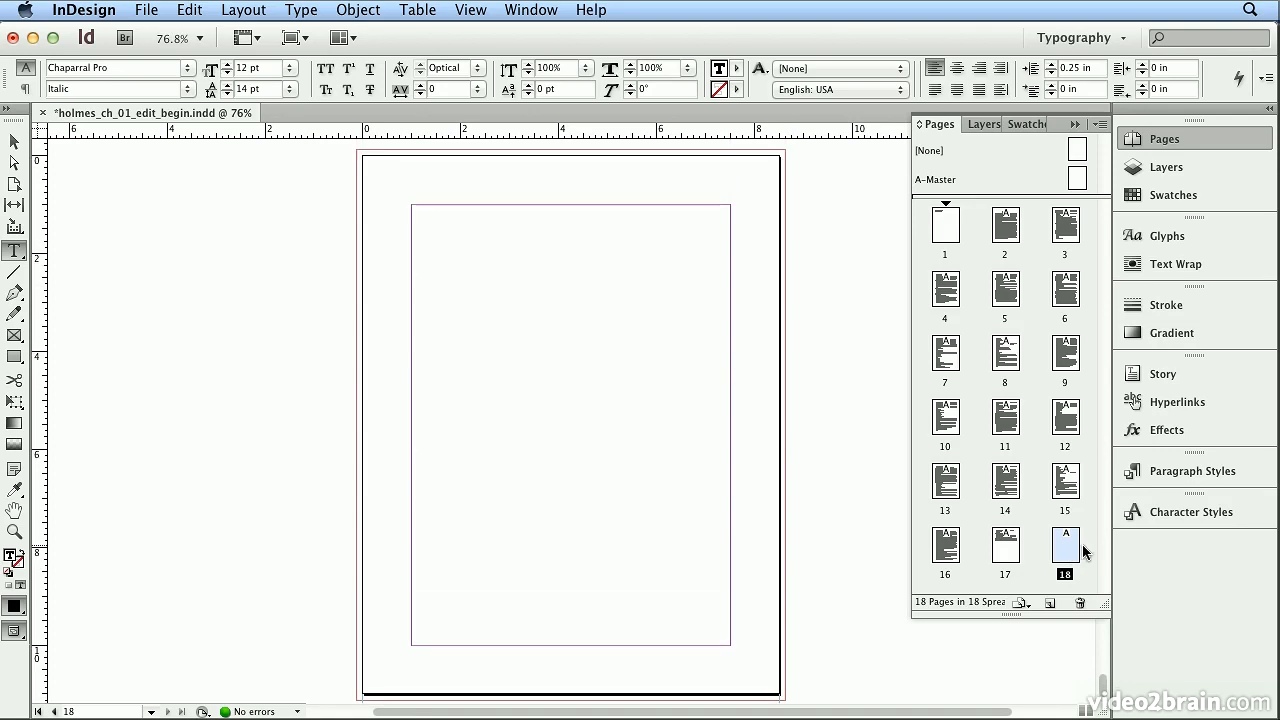
click(1078, 604)
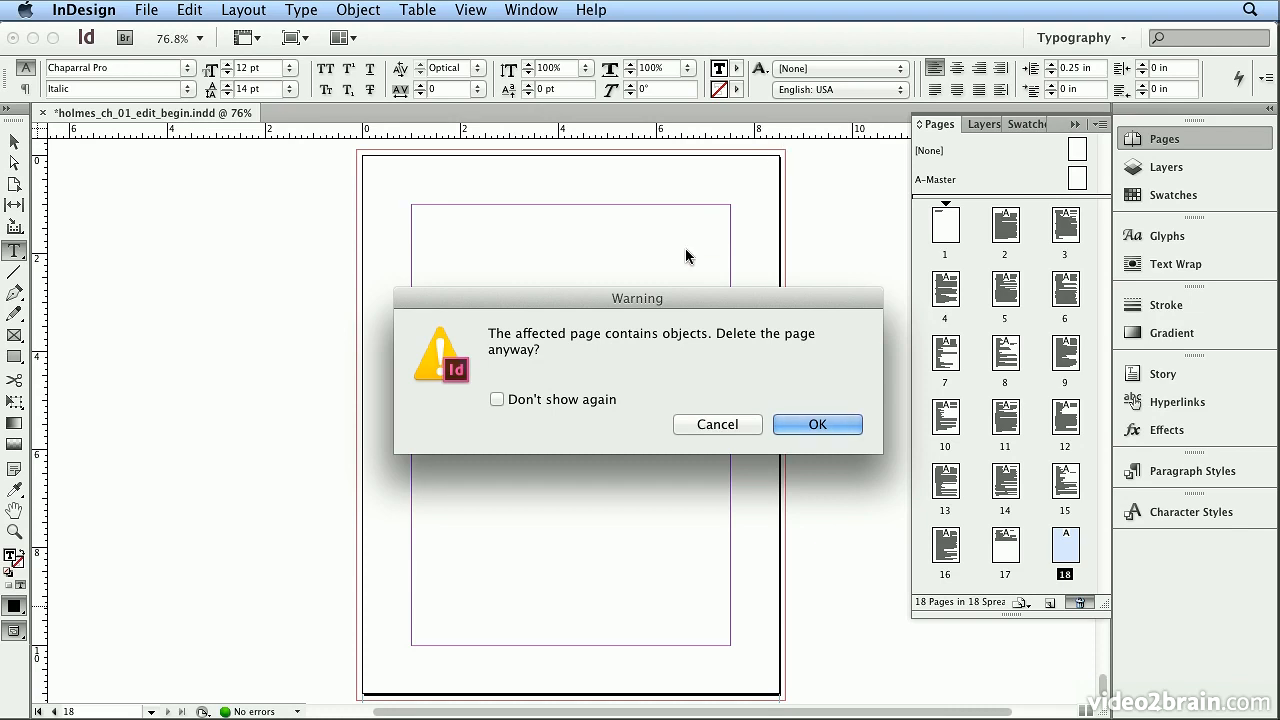
click(800, 422)
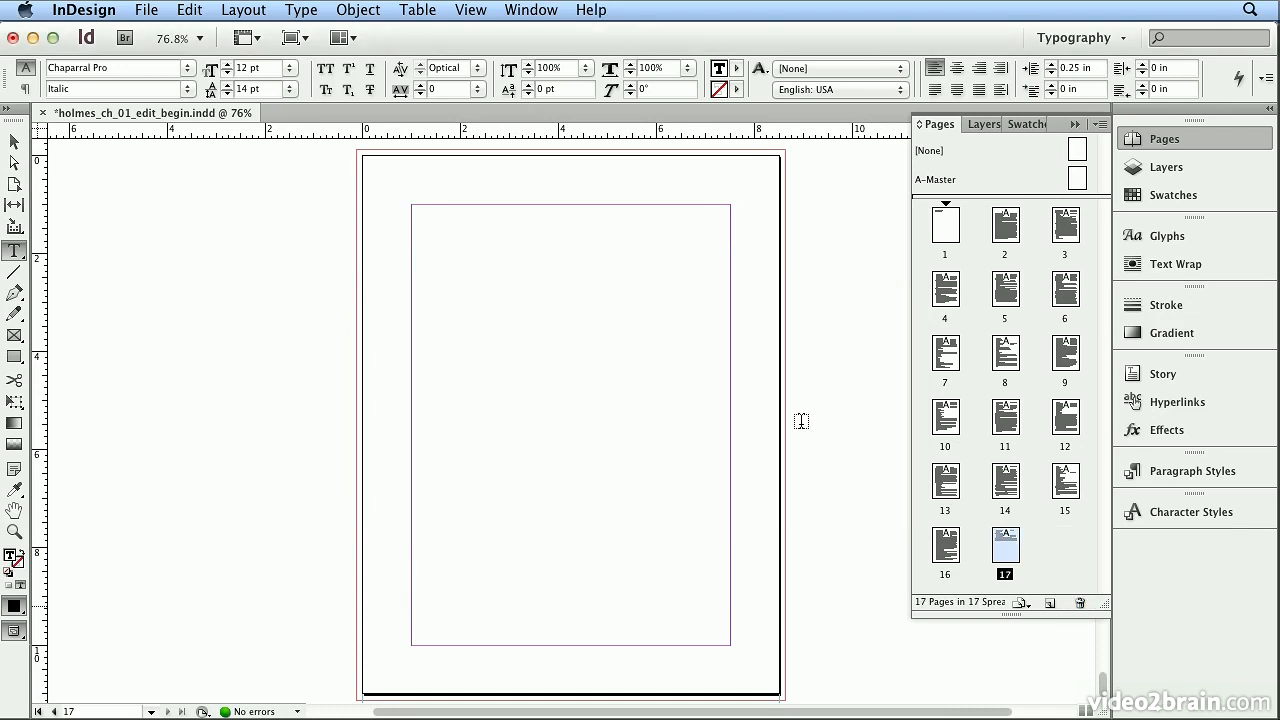
- Check which paragraph style the closing paragraph on page 17 uses
click(626, 393)
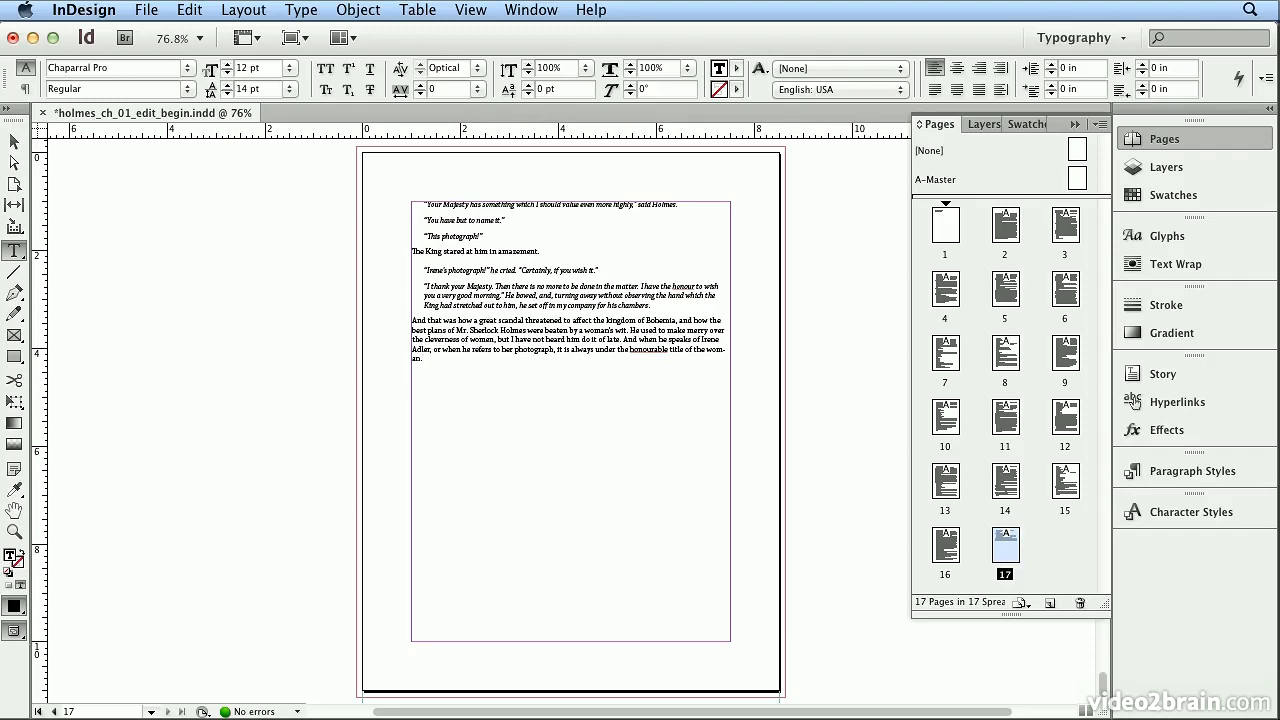
click(1172, 470)
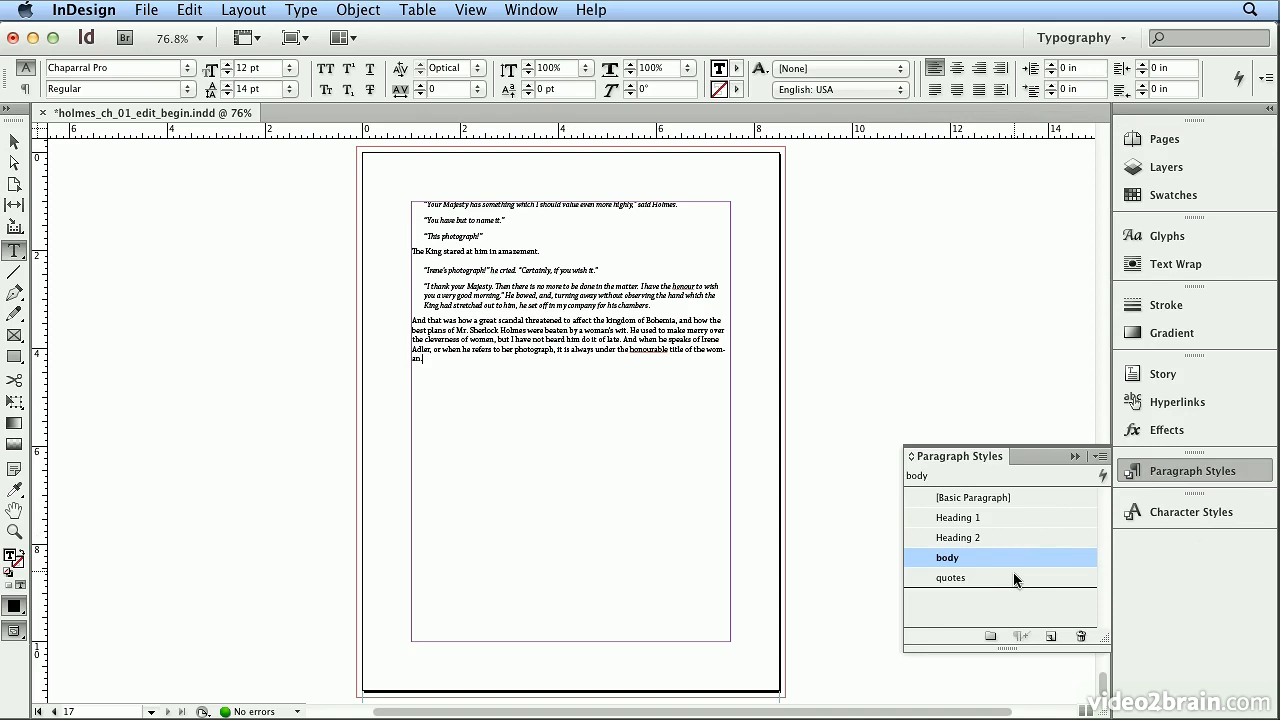